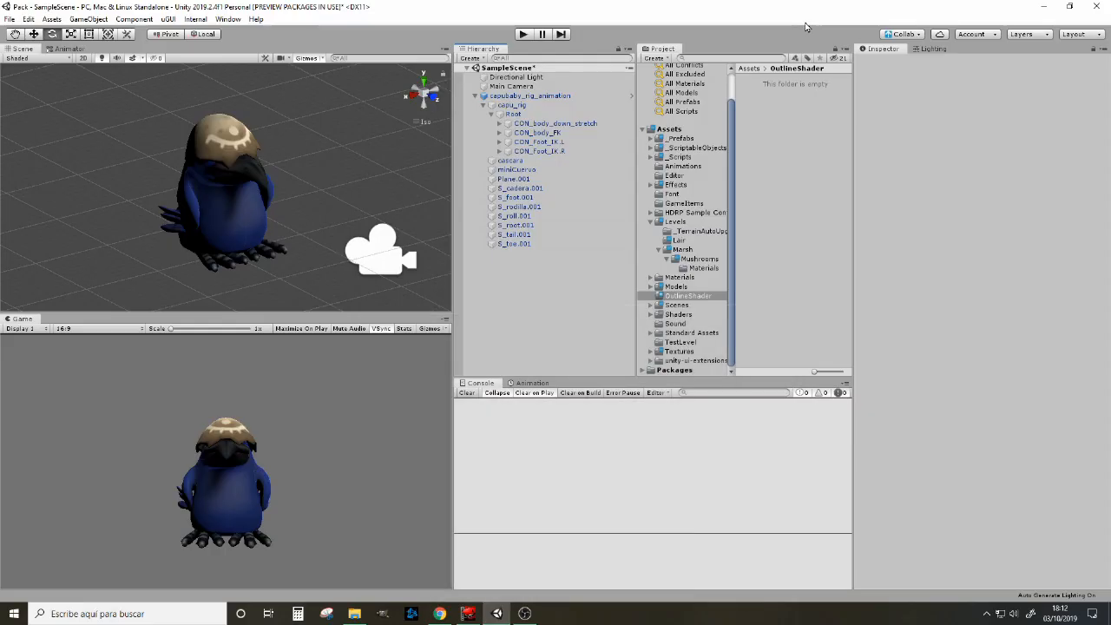
Step: Create an HDRP Unlit Graph shader named OutlineShader in the OutlineShader folder
right_click(752, 96)
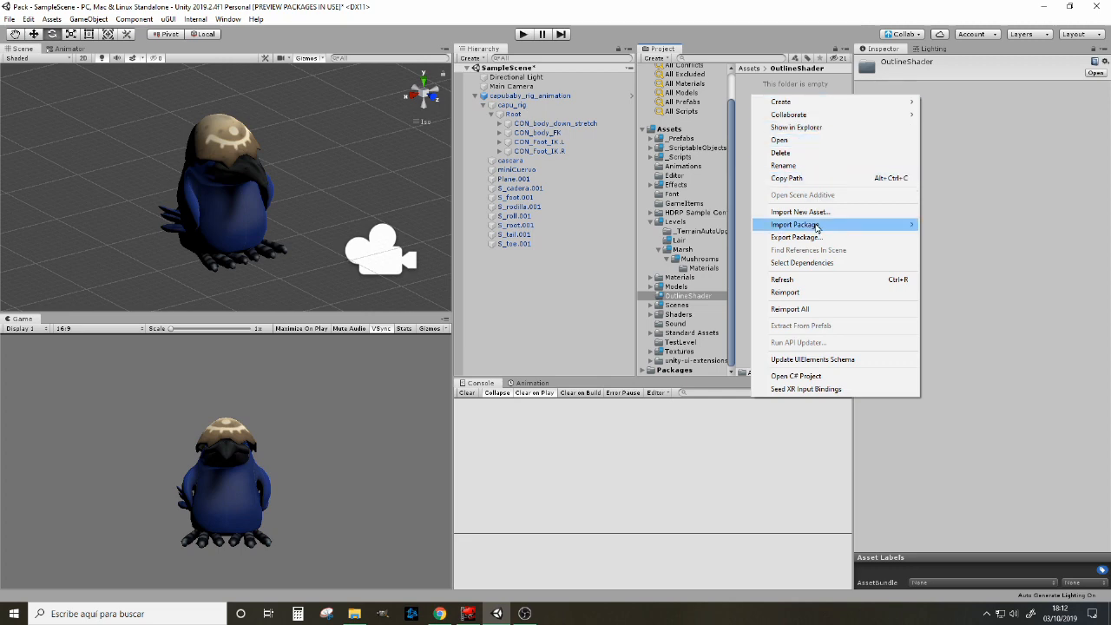
mouse_move(808, 102)
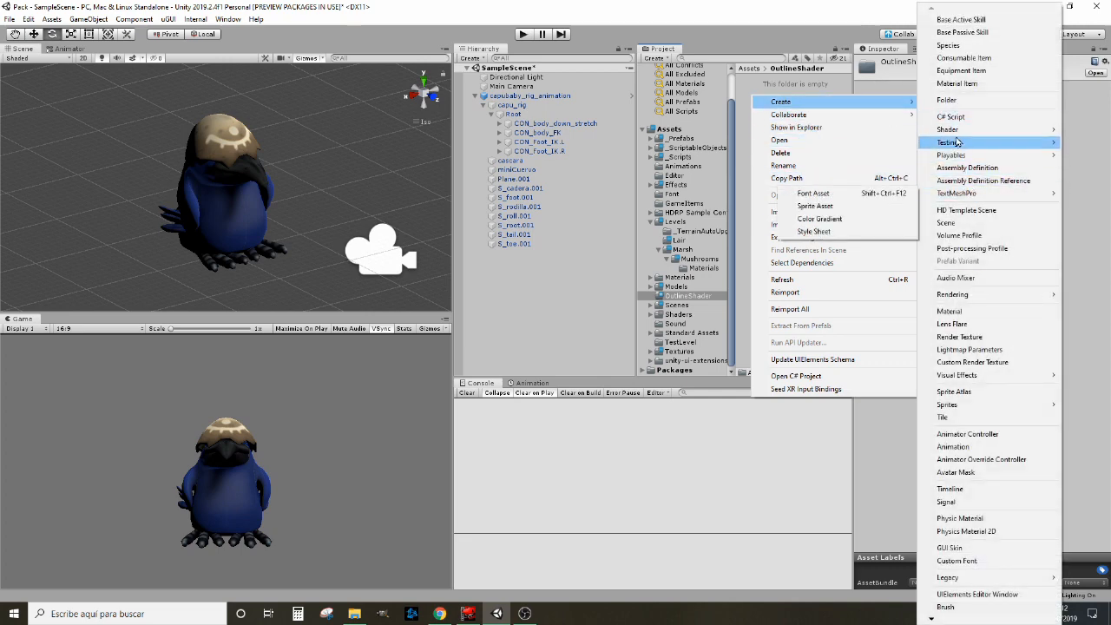
mouse_move(952, 130)
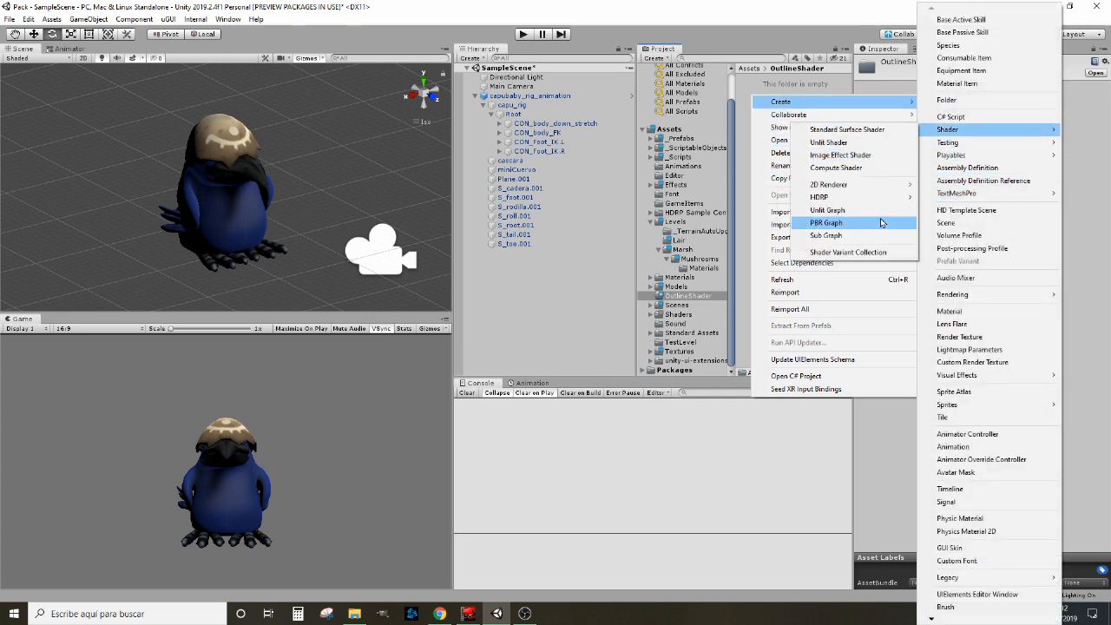
mouse_move(850, 202)
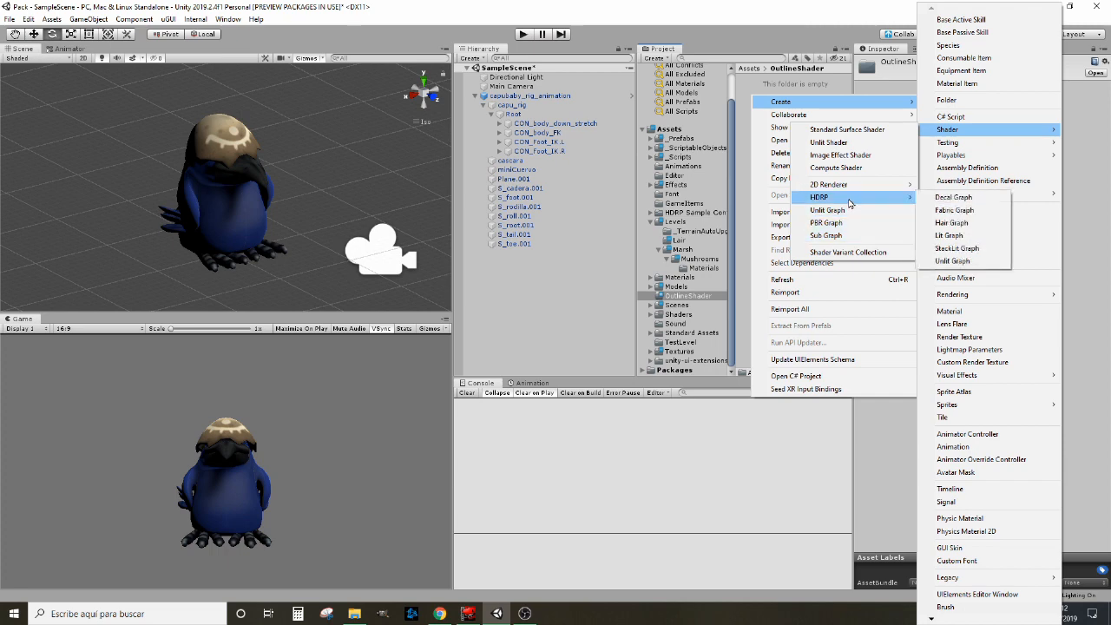
click(972, 263)
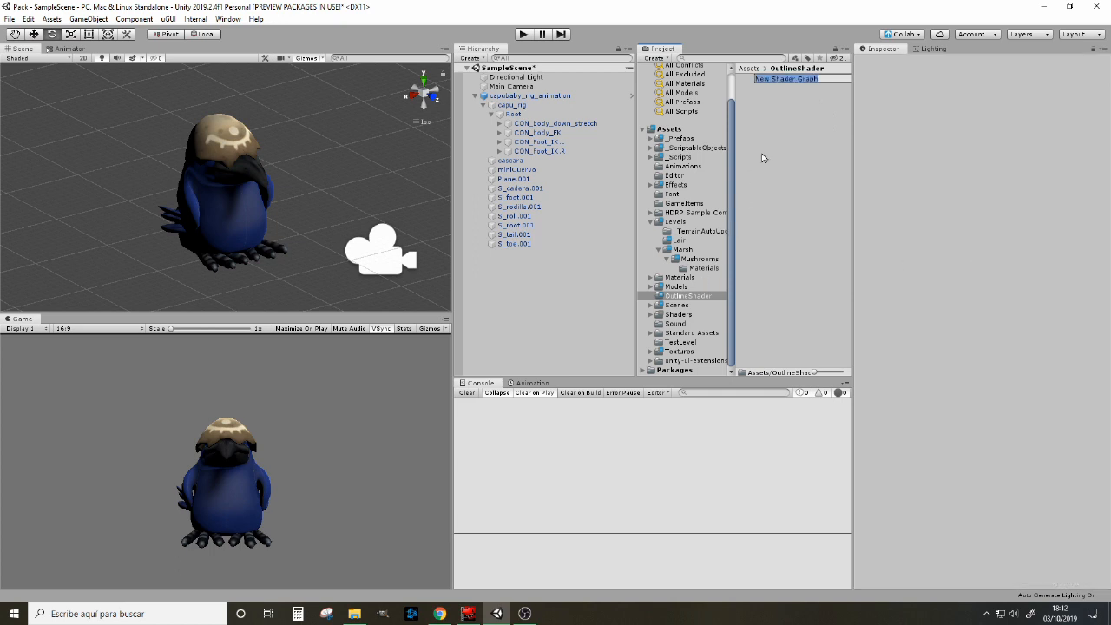
text(OutlineShader)
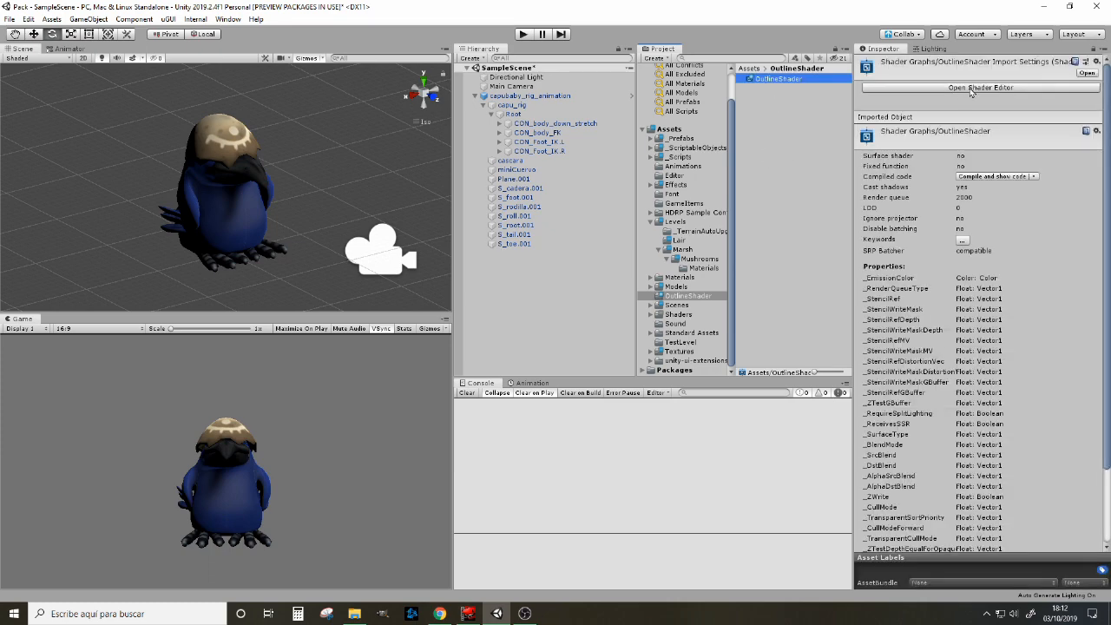
Step: Open OutlineShader in the shader editor and reposition its window so the crow in the Scene and Game views stays visible
click(980, 88)
drag(747, 295, 902, 311)
drag(447, 38, 514, 33)
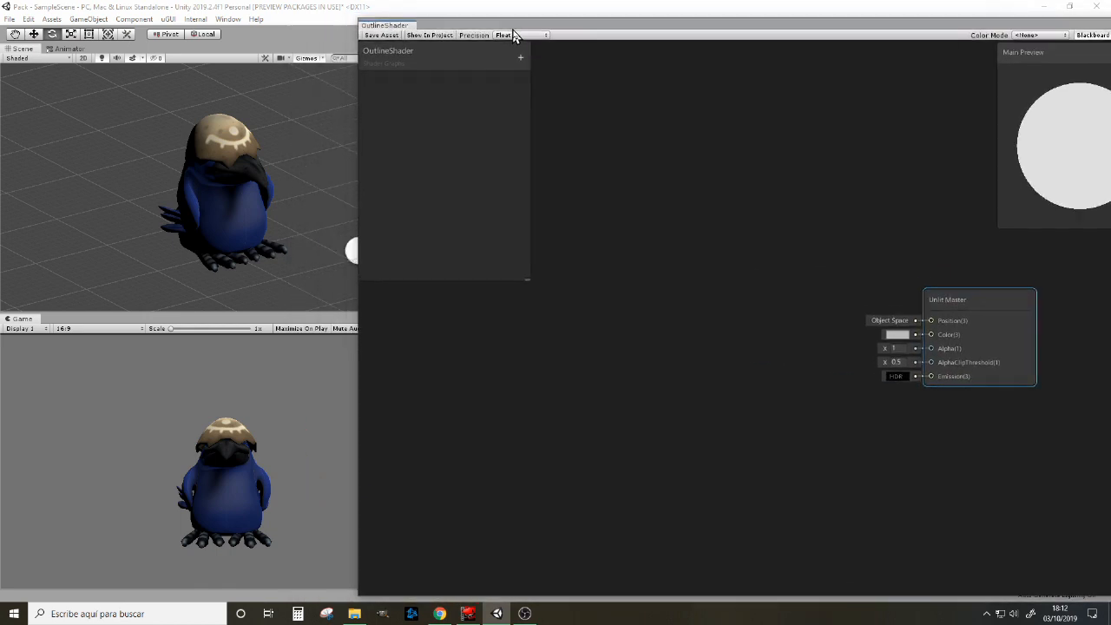
Step: Add a Normal Vector node to the graph and set its space to Object
right_click(573, 404)
click(616, 406)
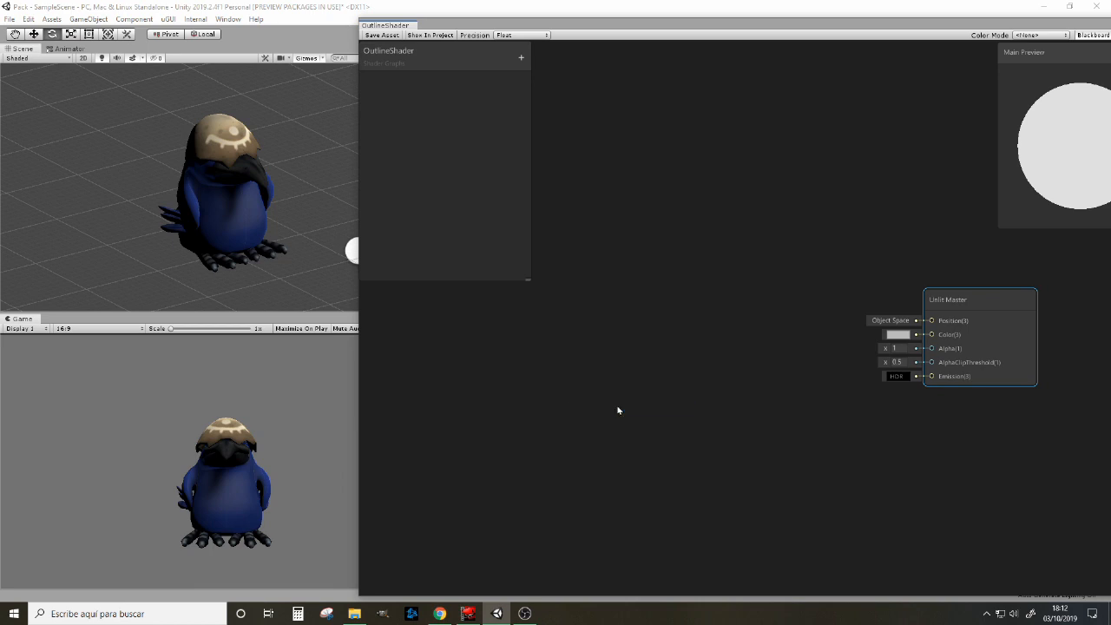
text(no)
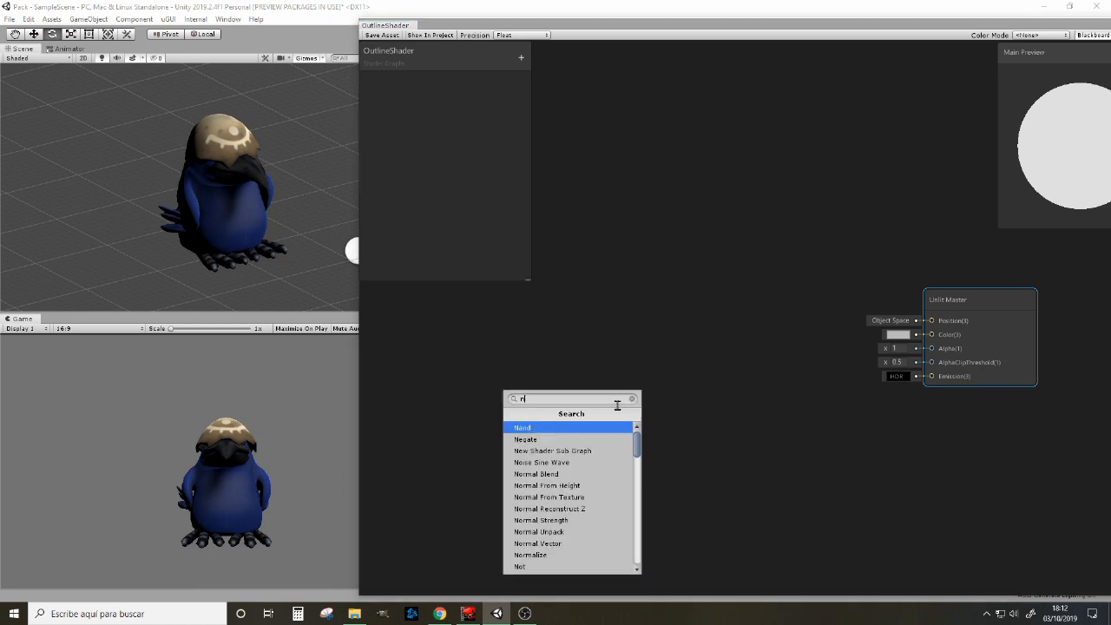
key(BackSpace)
key(BackSpace)
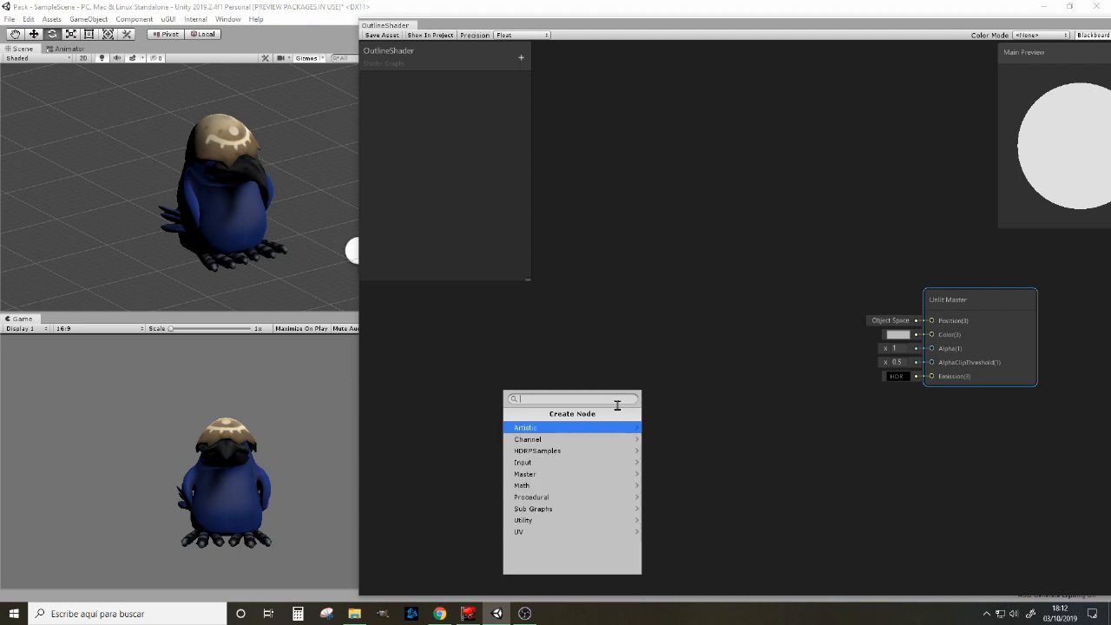
text(normal)
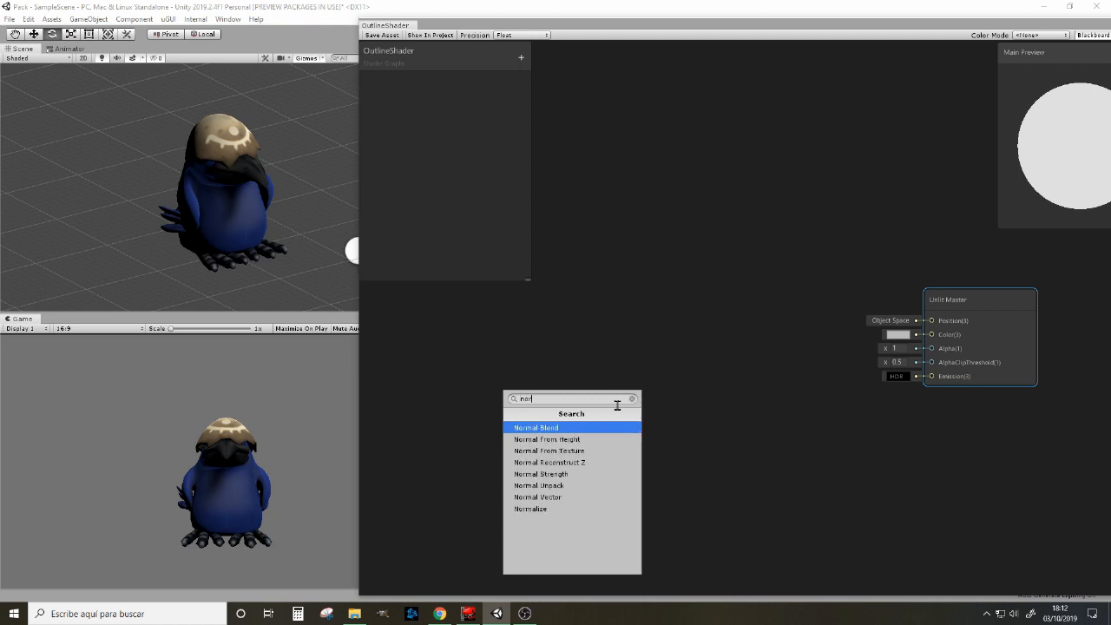
key(Down)
key(Down)
key(Down)
key(Down)
key(Down)
key(Down)
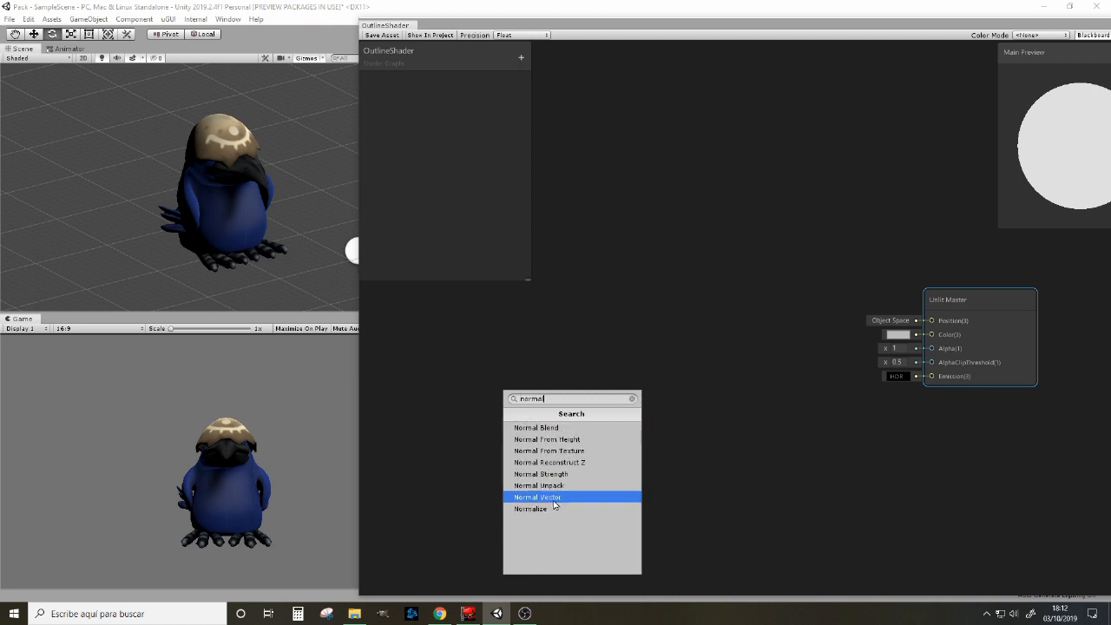
key(Return)
drag(628, 393, 630, 381)
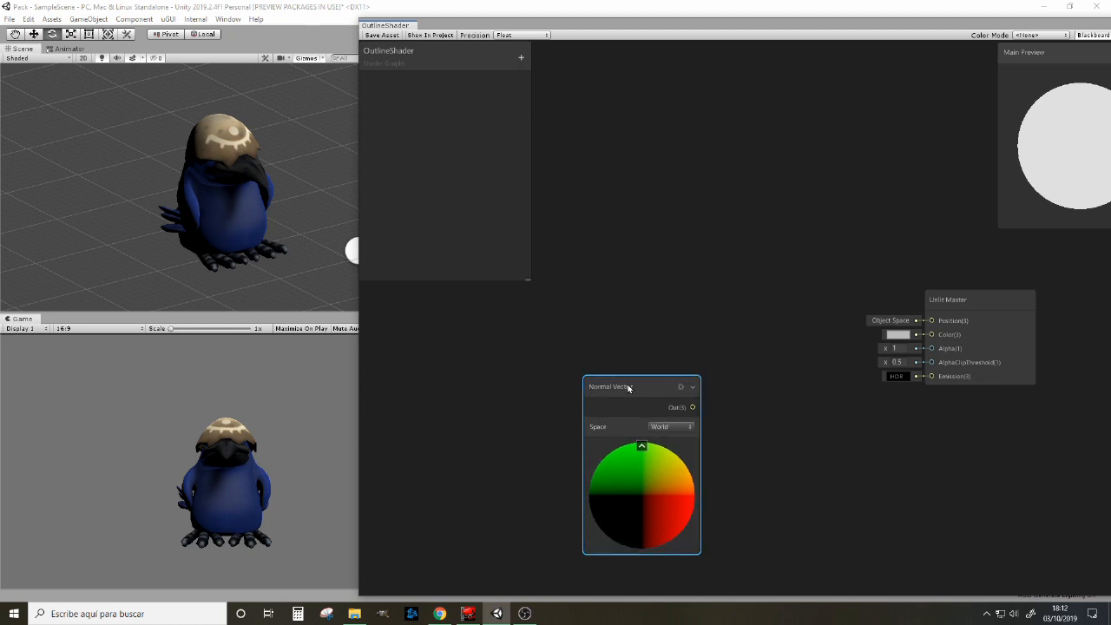
click(673, 427)
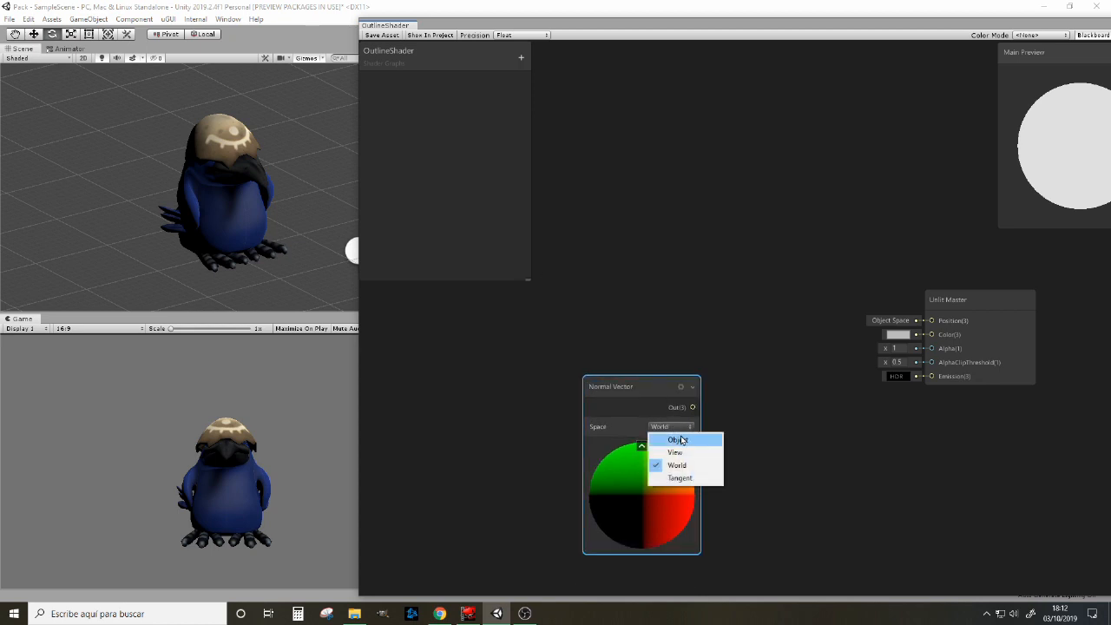
click(684, 441)
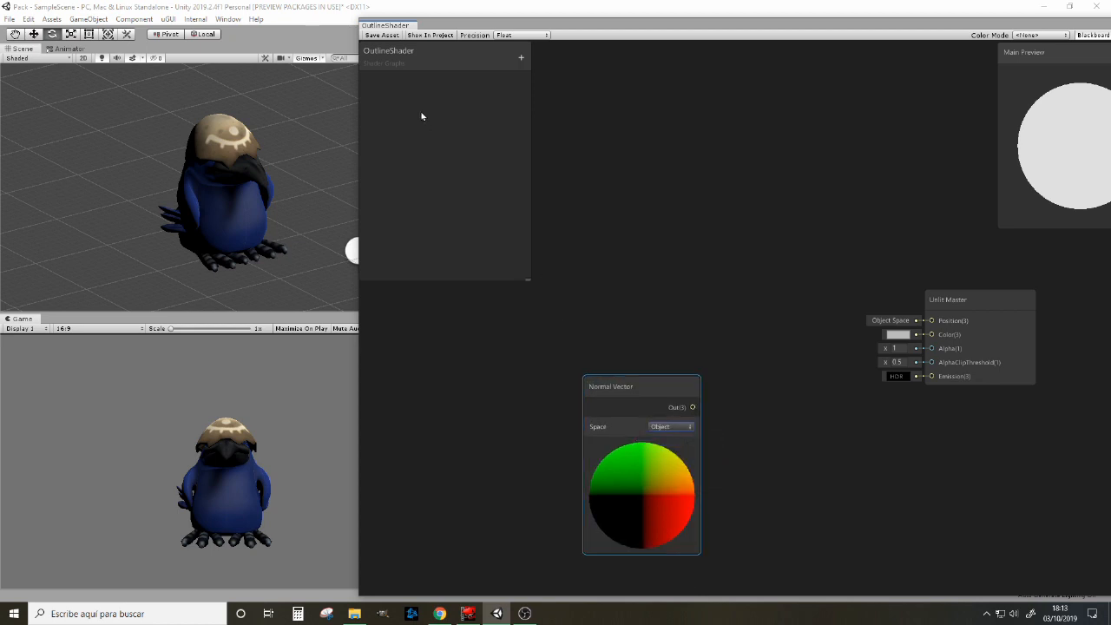
Step: Add a Vector1 property named OutlineWidth to the shader's blackboard
click(522, 58)
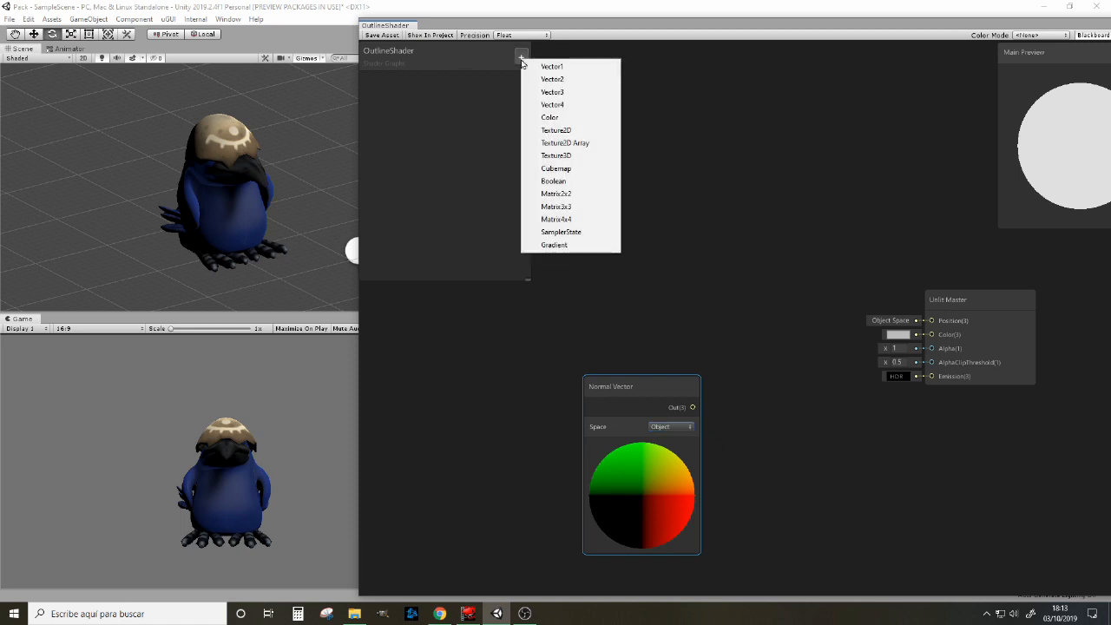
click(545, 66)
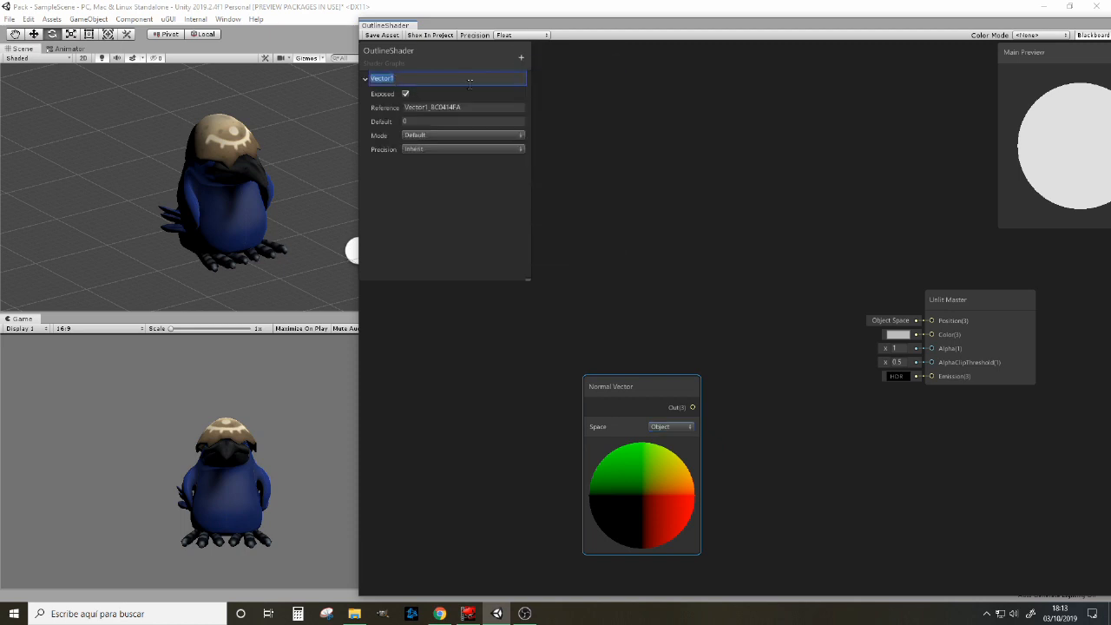
key(BackSpace)
text(OutlineWidth)
key(Return)
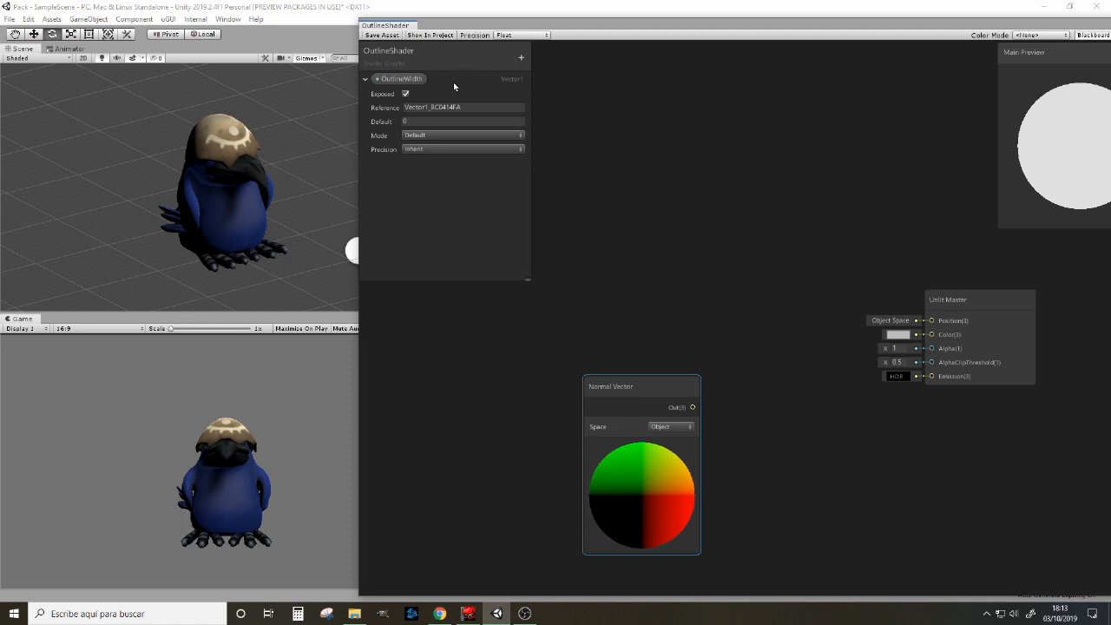
Step: Add a Multiply node and arrange it between the Normal Vector and Unlit Master nodes
right_click(746, 372)
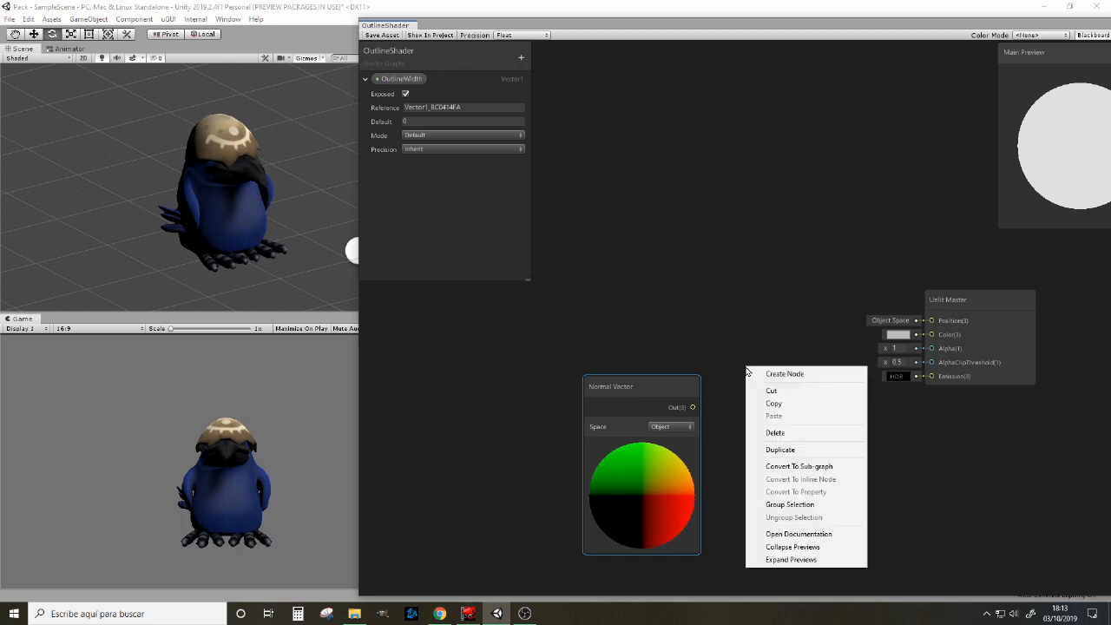
click(781, 373)
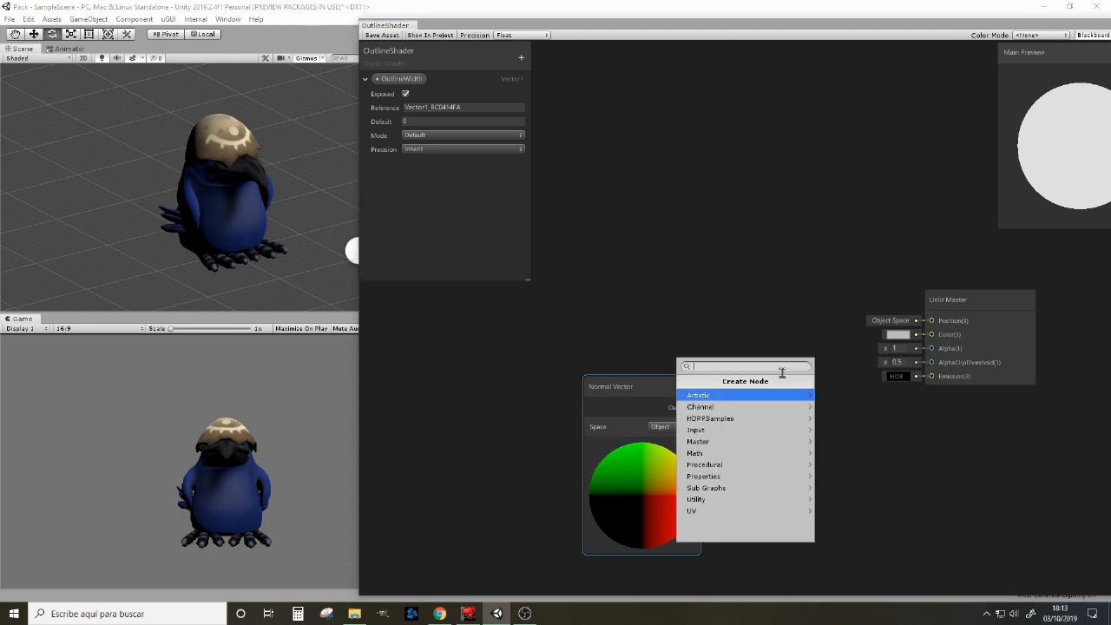
text(multiply)
click(748, 401)
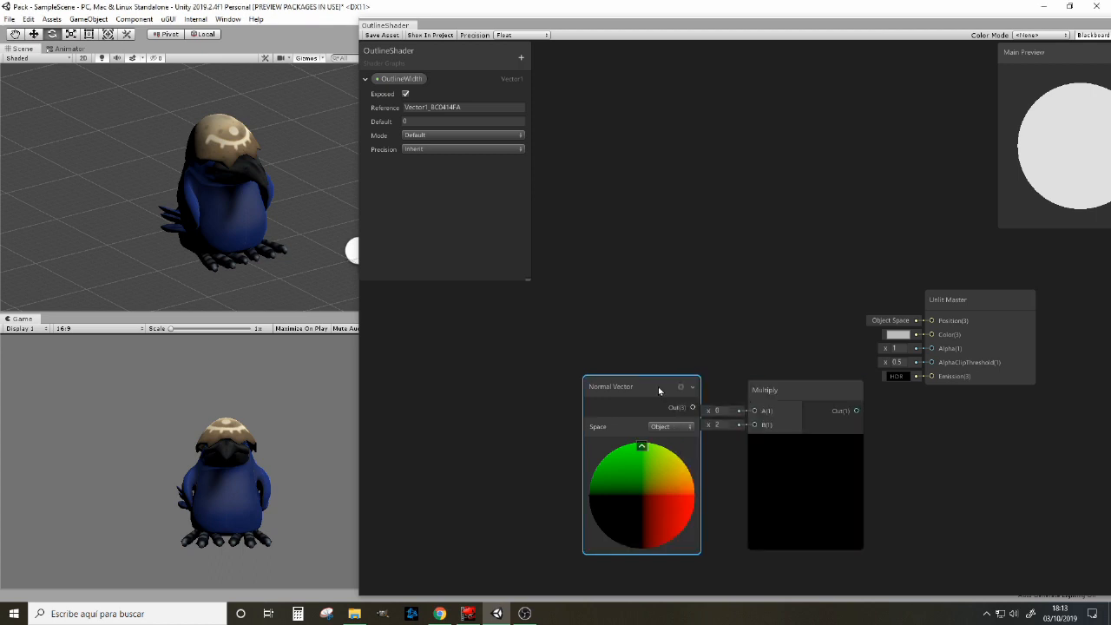
drag(658, 386, 597, 389)
drag(786, 390, 739, 338)
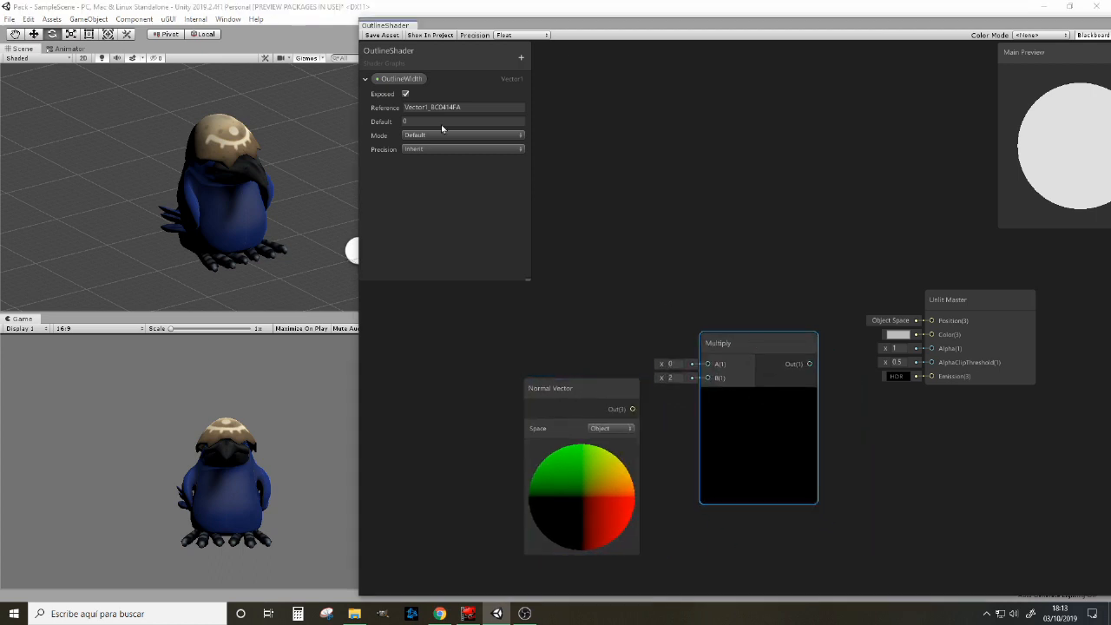
Step: Set the default value of the OutlineWidth property to 0.05
click(430, 121)
text(0.05)
Step: Place OutlineWidth in the graph and connect it to Multiply's A input, with Normal Vector feeding the B input
drag(399, 79, 556, 339)
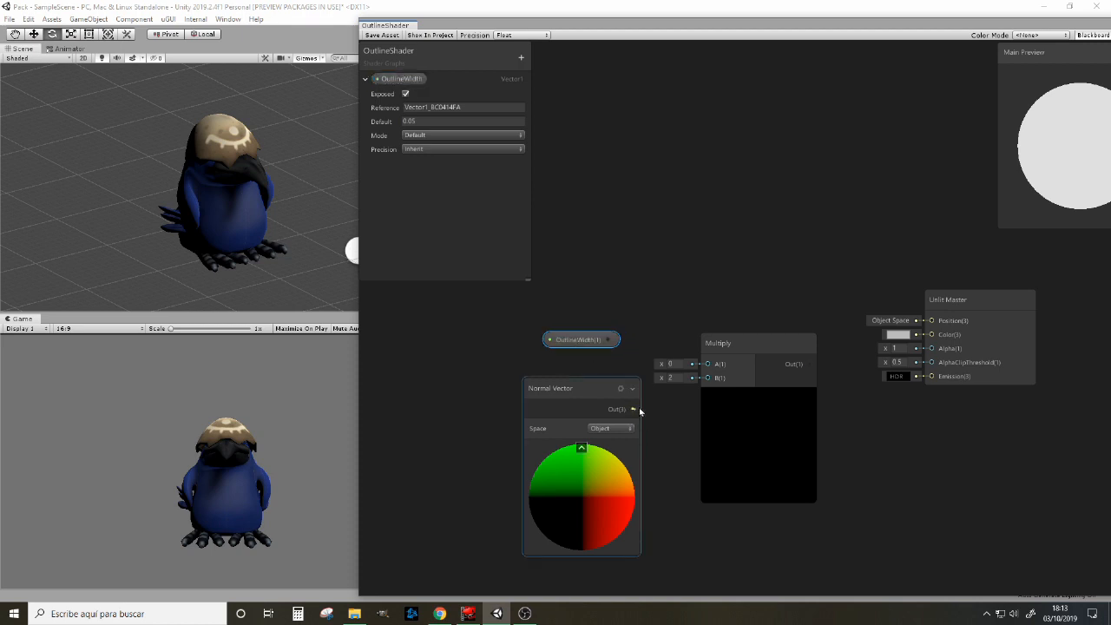
drag(632, 409, 707, 378)
drag(608, 339, 698, 340)
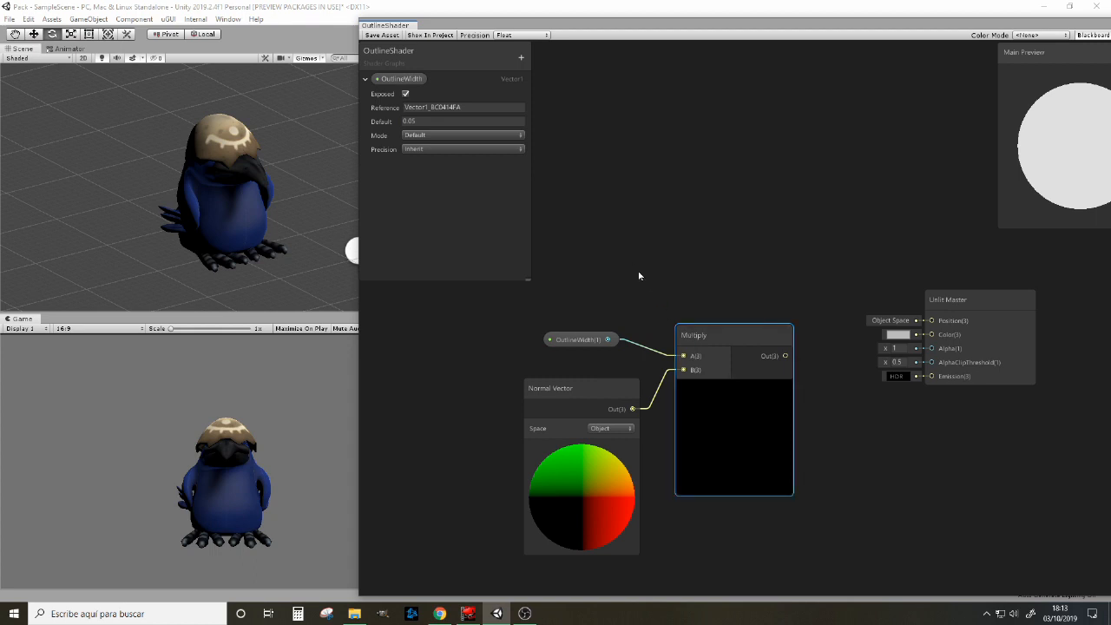
Step: Add a Position node above the OutlineWidth node and set its space to Object
right_click(608, 231)
click(643, 237)
text(position)
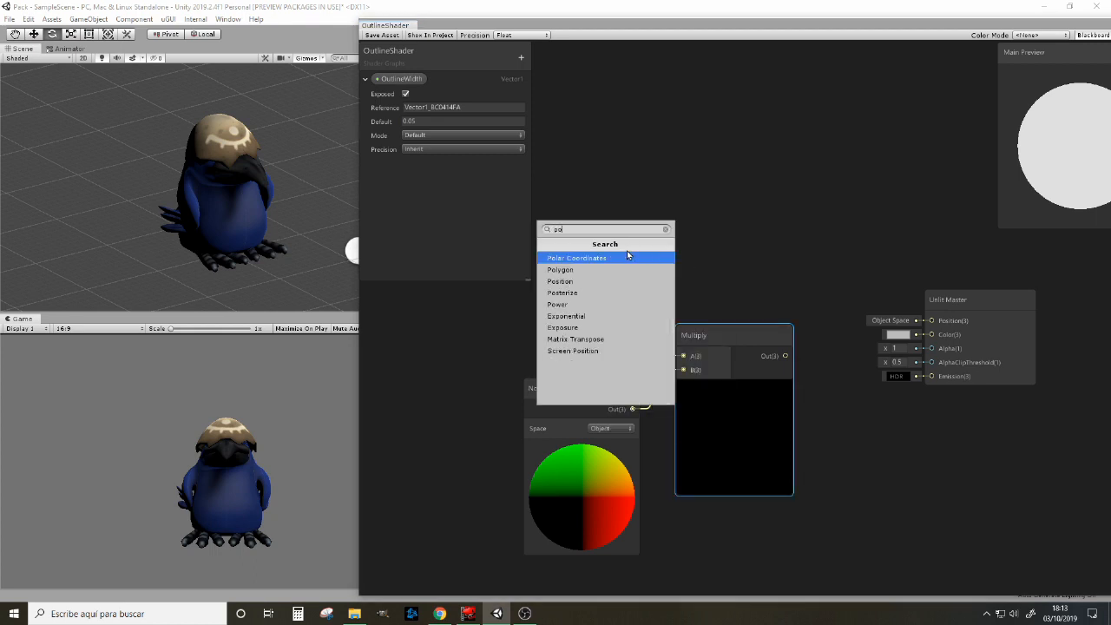
key(Return)
drag(627, 253, 551, 142)
click(634, 180)
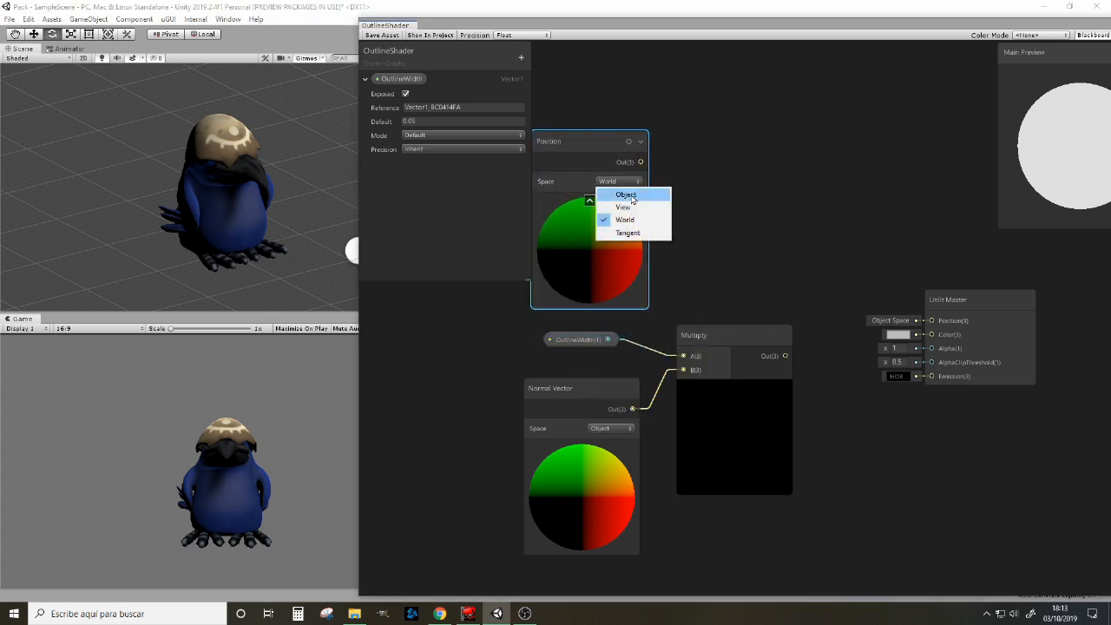
click(618, 195)
Step: Collapse the Multiply node's preview and move the node slightly
click(733, 336)
drag(733, 336, 718, 333)
click(741, 391)
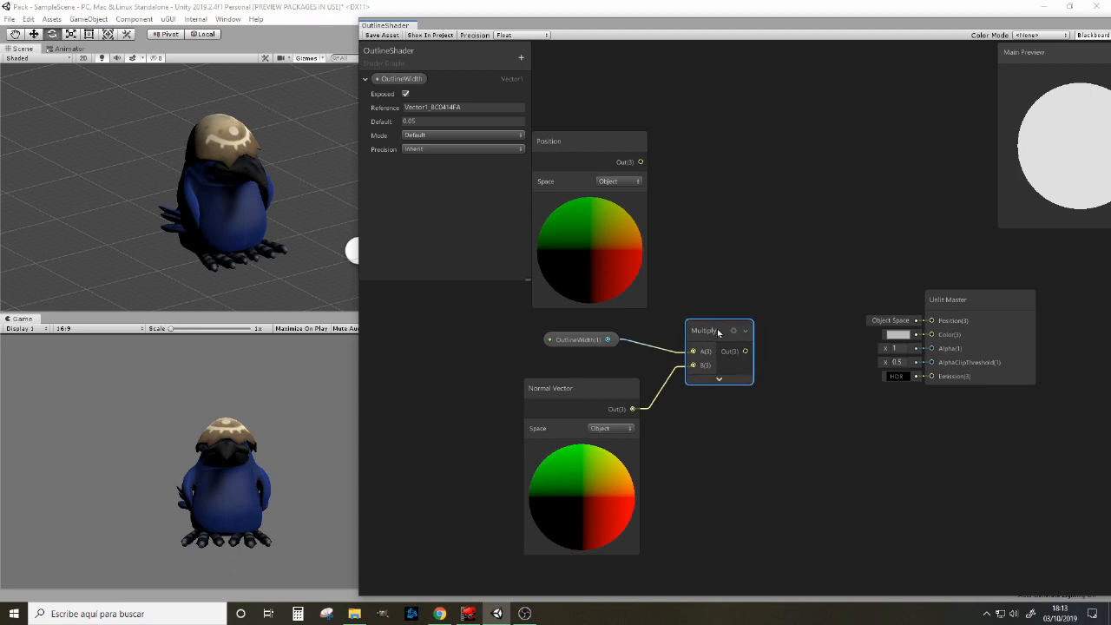
Step: Create an Add node and place it above and between the Multiply and Unlit Master nodes
right_click(746, 202)
click(760, 209)
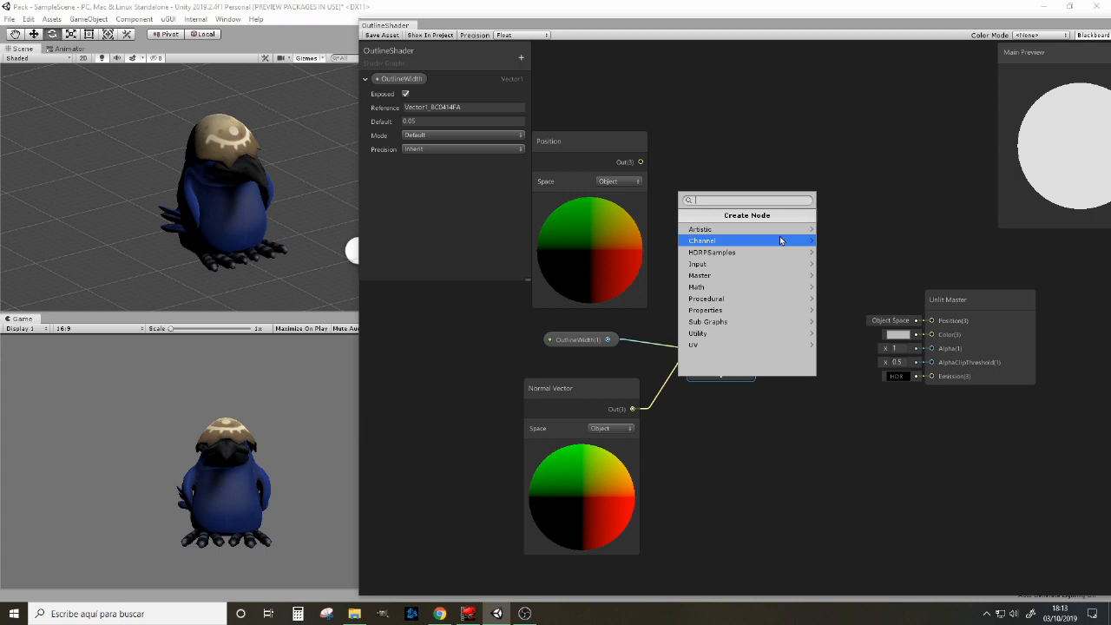
text(add)
click(743, 233)
drag(800, 236, 804, 162)
Step: Connect Position to Add's A input, Multiply to its B input, and the Add output to Unlit Master's Position input
drag(641, 162, 762, 186)
drag(750, 348, 932, 320)
click(814, 217)
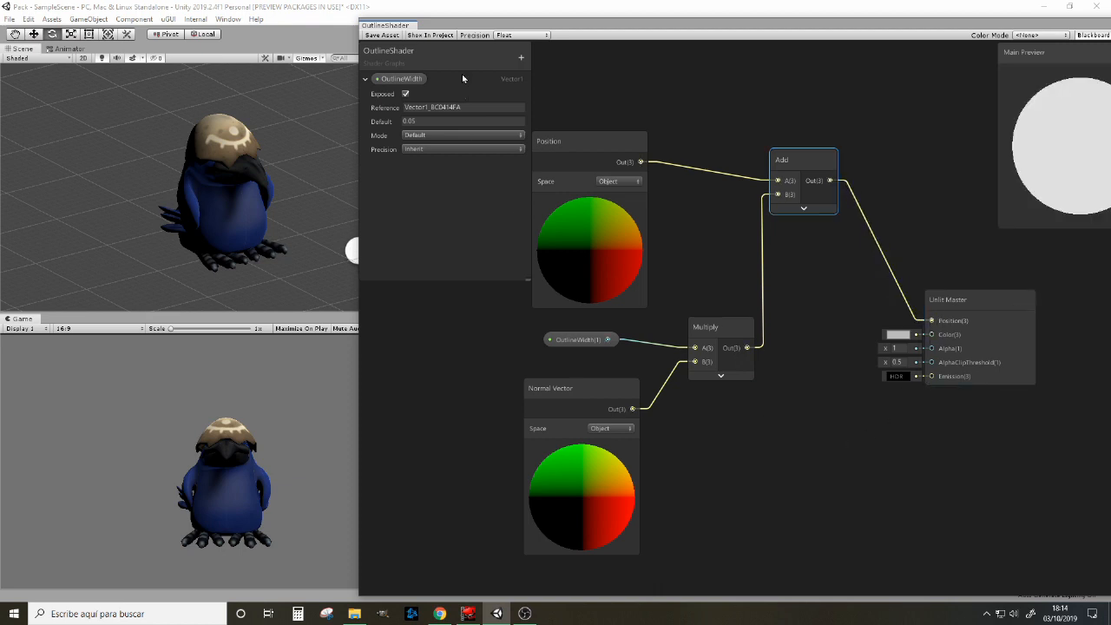
Step: Add a Color property named OutlineColor and set its default to black with alpha 255
click(521, 59)
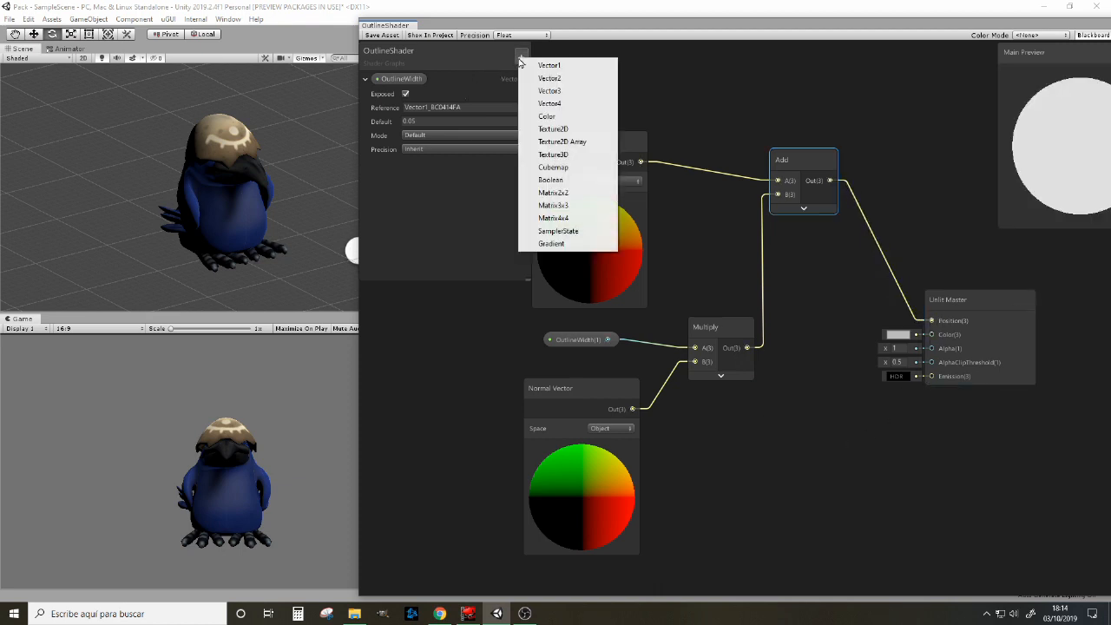
click(560, 116)
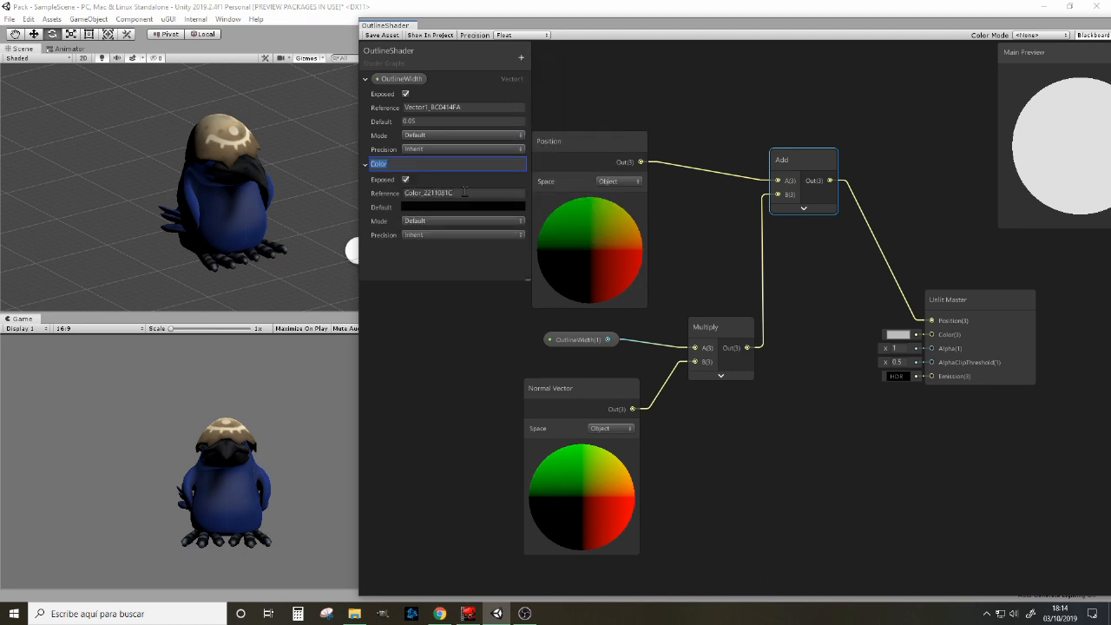
text(OutlineColo)
key(Return)
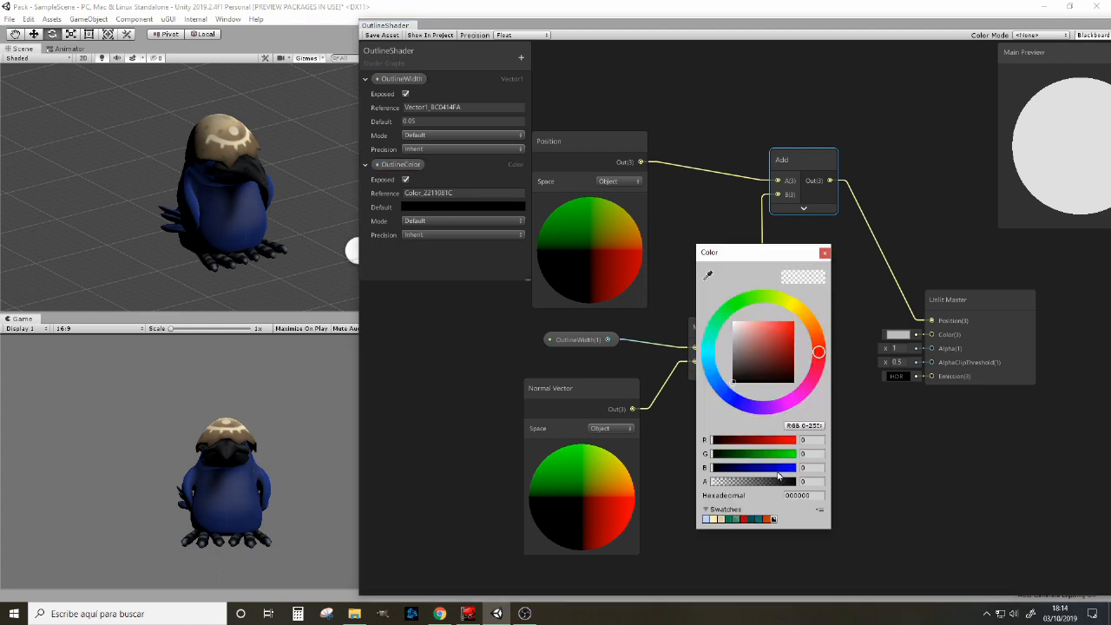
drag(730, 481, 864, 476)
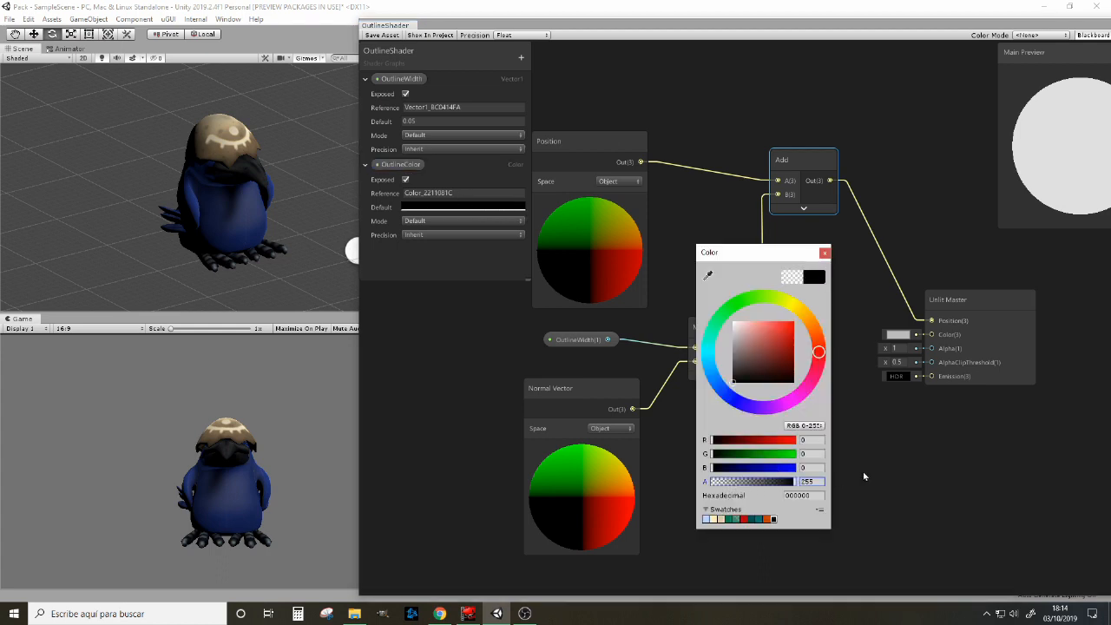
click(825, 253)
Step: Place OutlineColor in the graph and connect it to Unlit Master's Color input
click(408, 165)
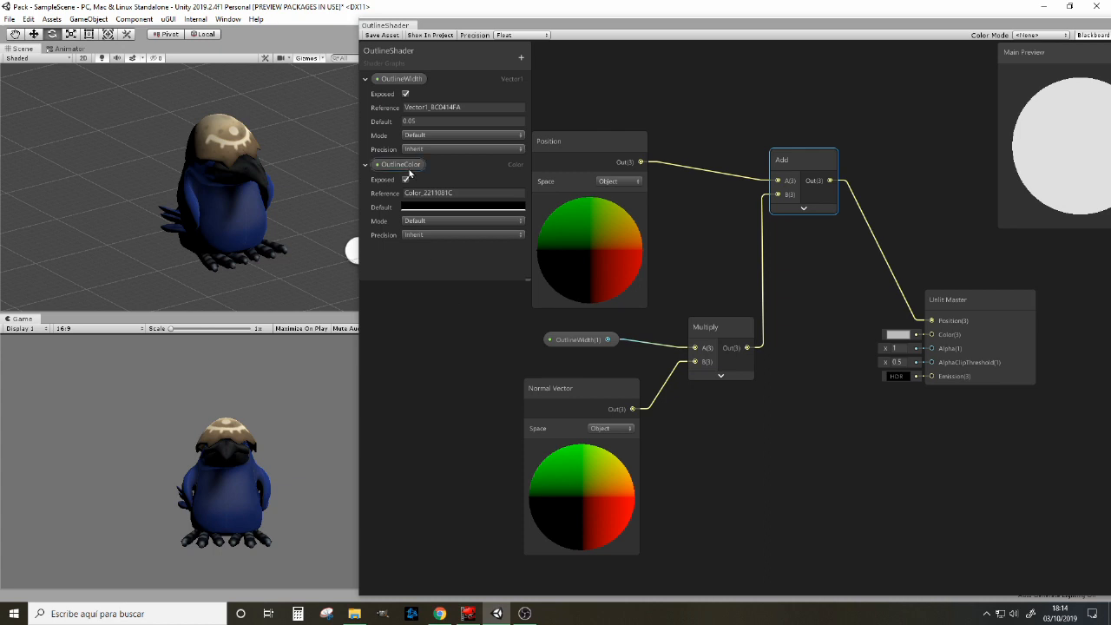
drag(803, 424, 804, 425)
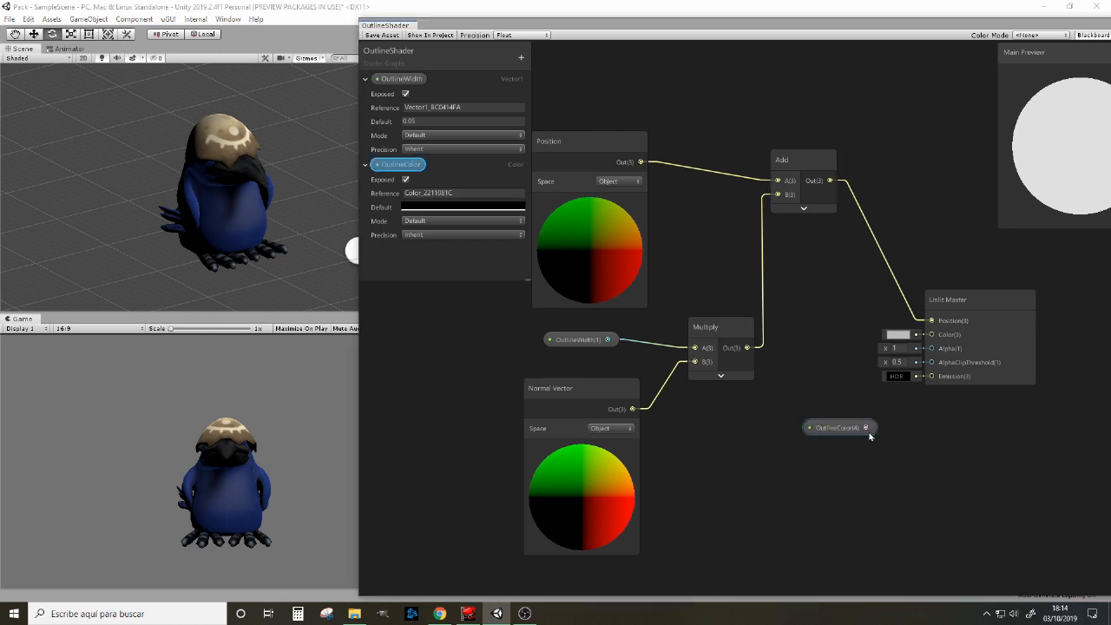
drag(871, 427, 930, 335)
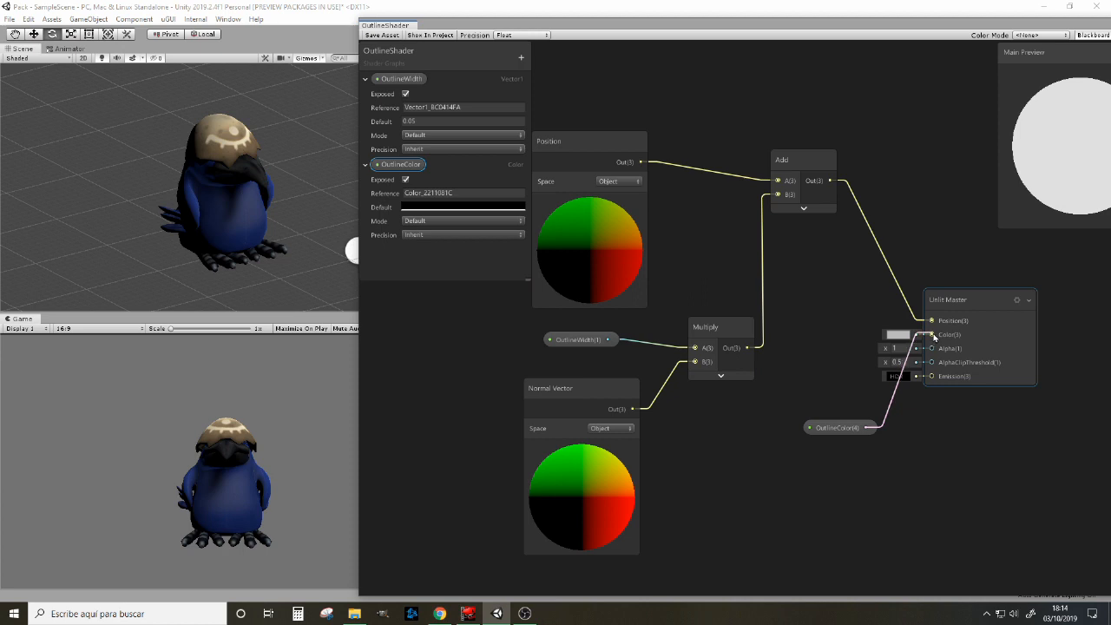
Step: Move the OutlineColor node slightly up and further away from the Unlit Master node
click(843, 431)
drag(844, 435, 827, 425)
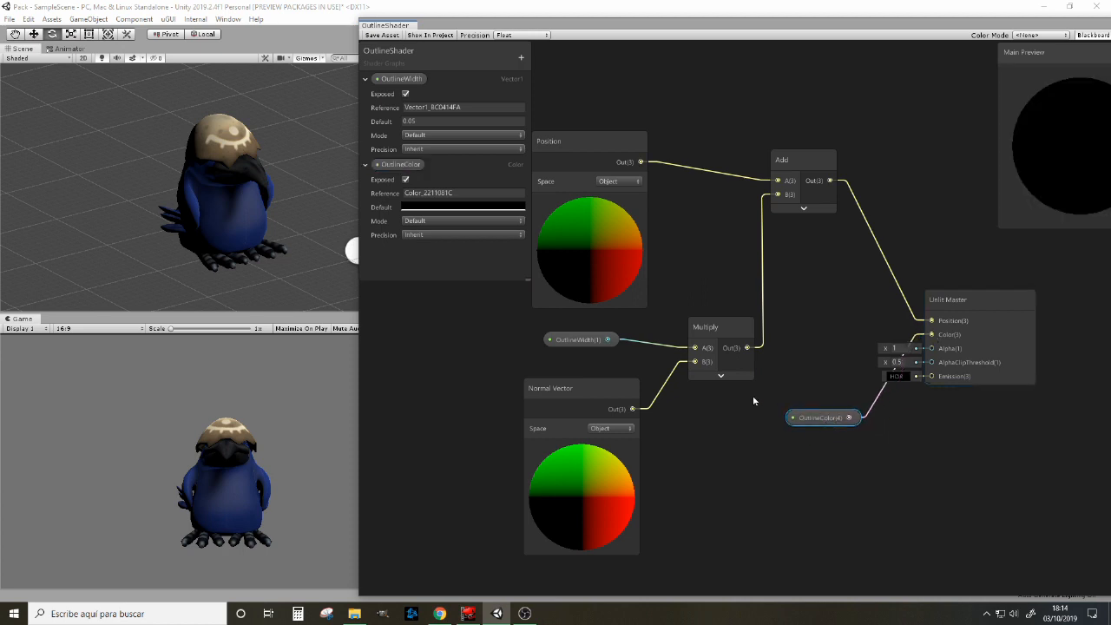
Step: Set the Unlit Master's surface type to Transparent and its blending mode to Premultiply
middle_drag(914, 226, 740, 199)
click(849, 279)
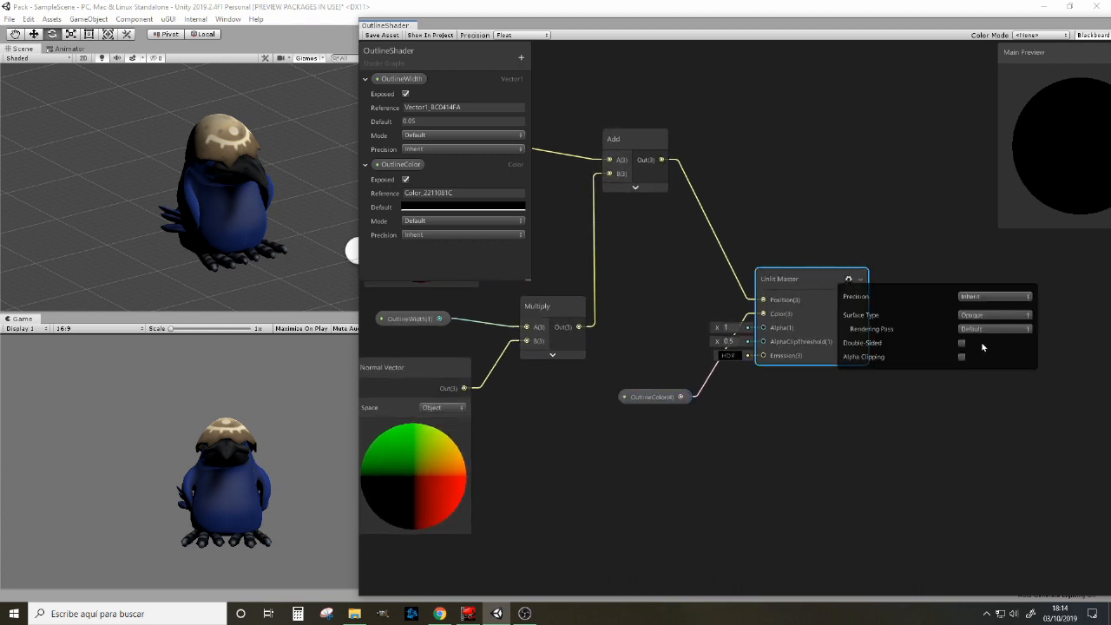
click(988, 316)
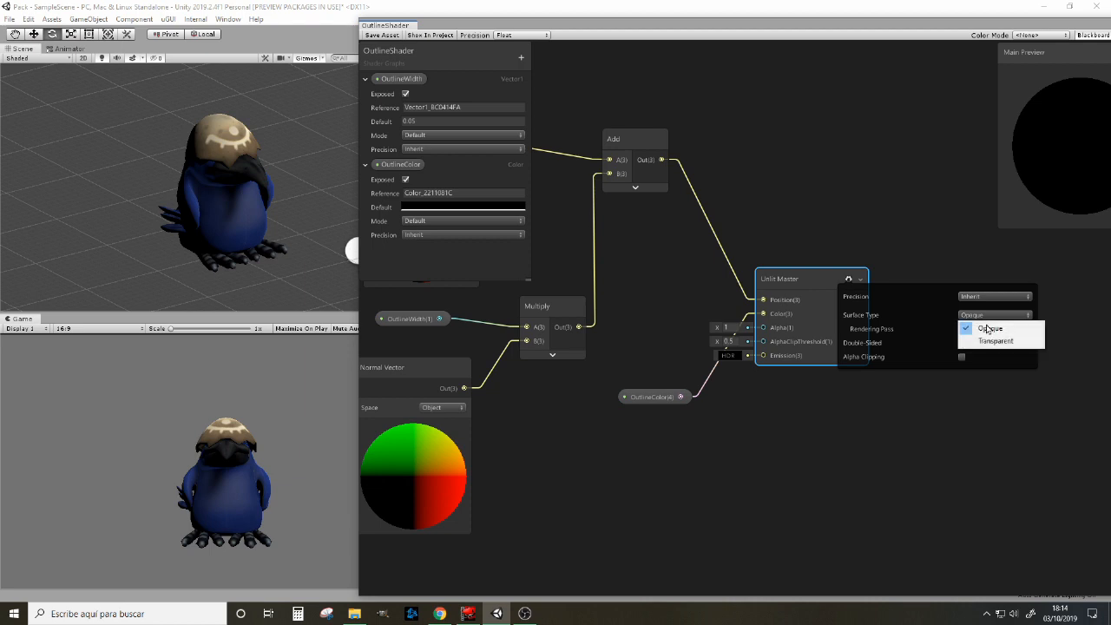
click(992, 342)
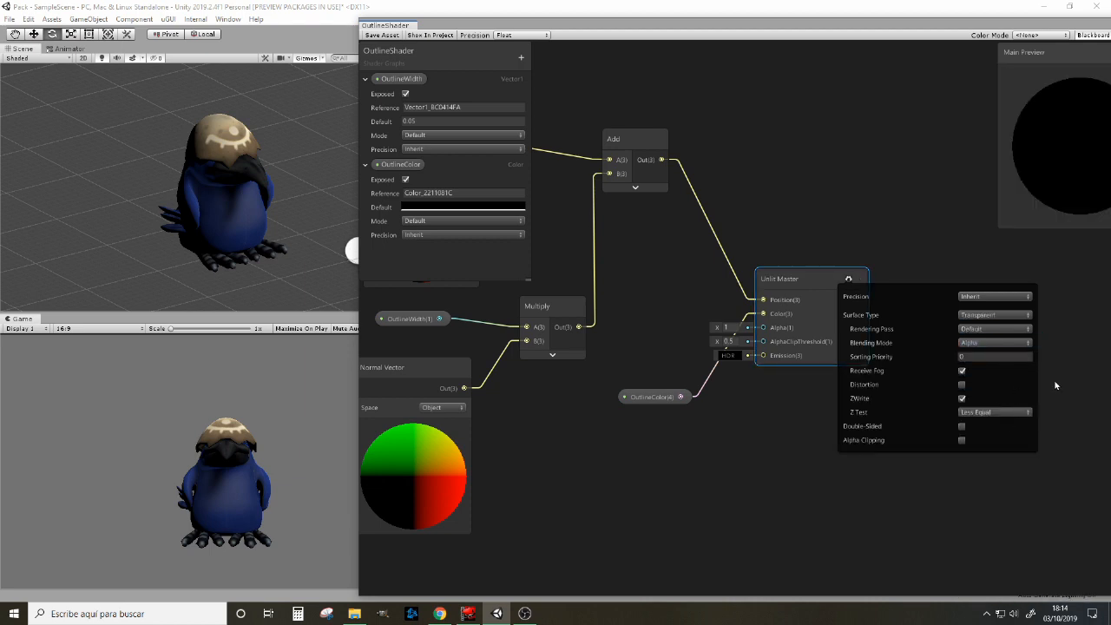
click(991, 332)
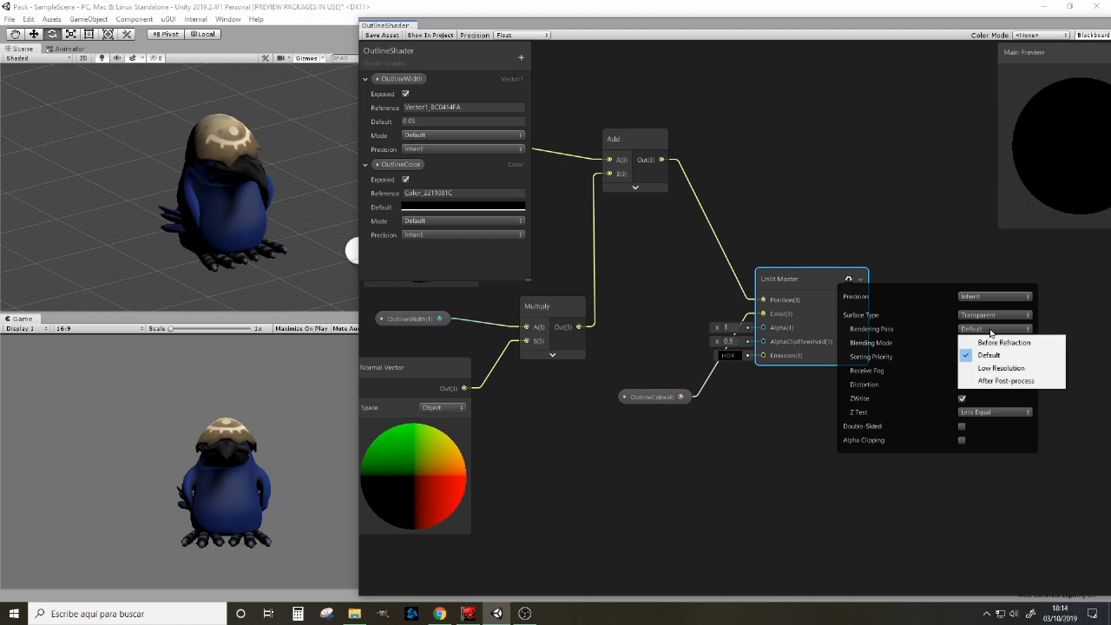
click(1064, 328)
click(995, 342)
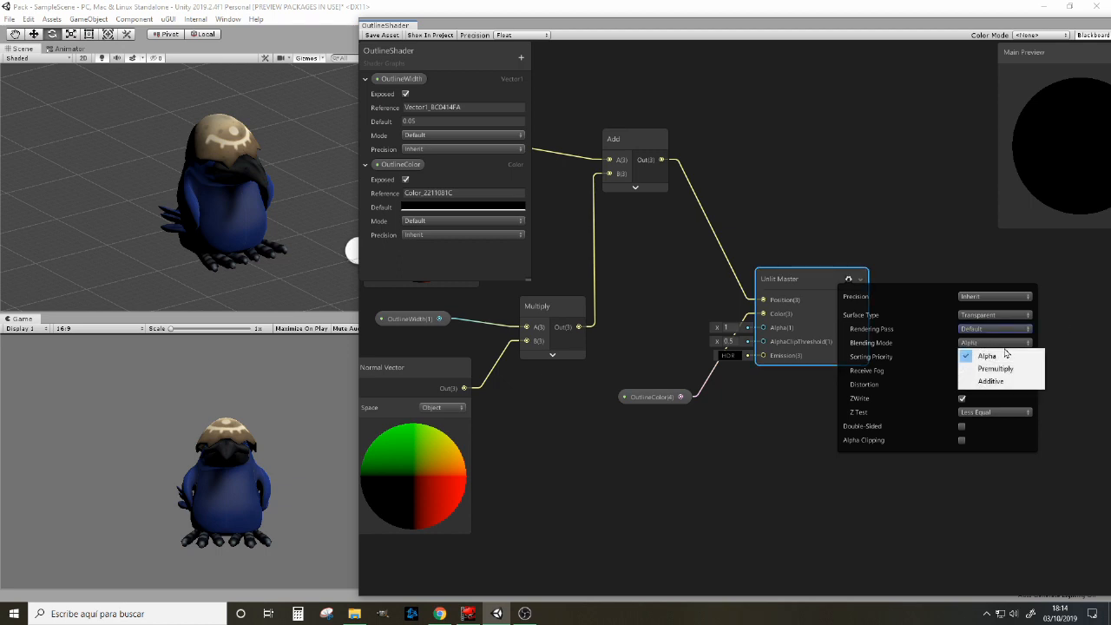
click(1008, 369)
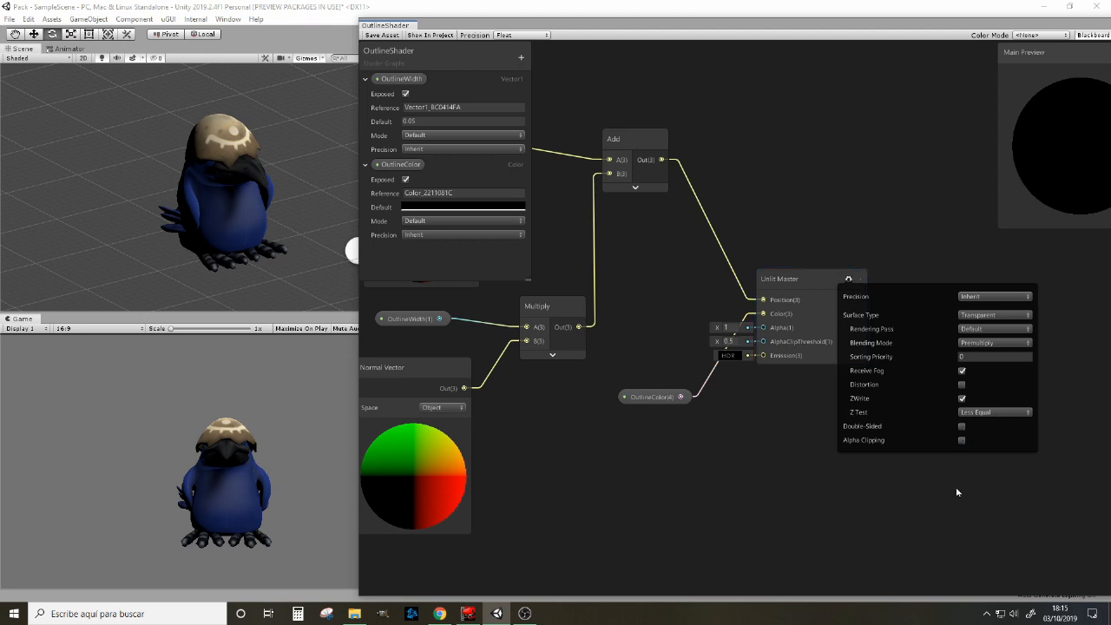
Step: Enable double-sided and alpha clipping on the Unlit Master and set its cull mode to Front
click(961, 426)
click(961, 441)
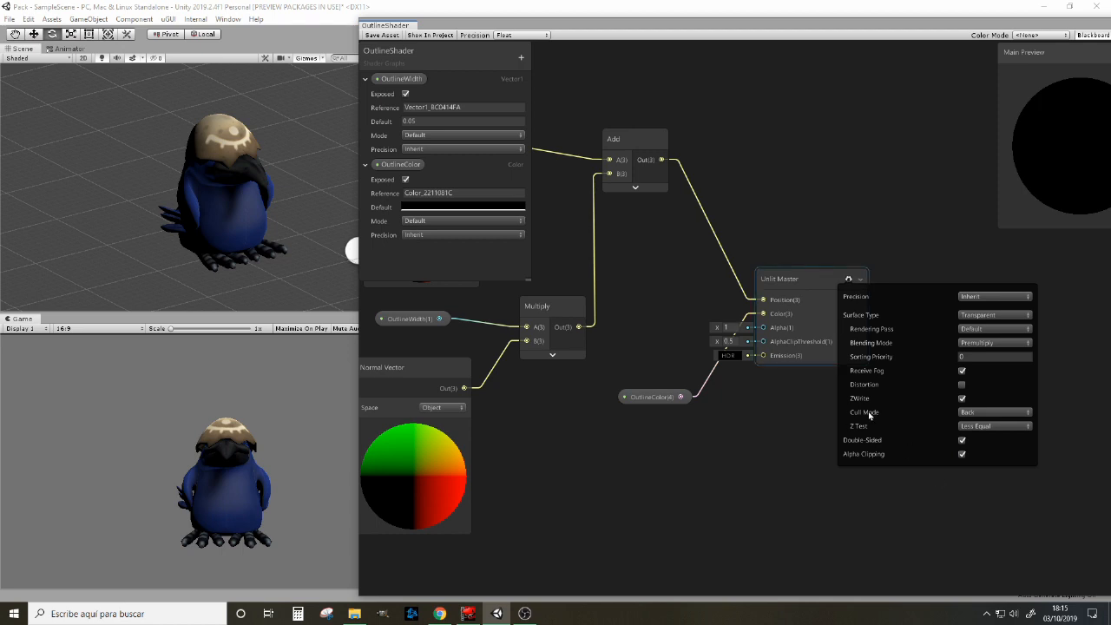
click(992, 414)
click(997, 425)
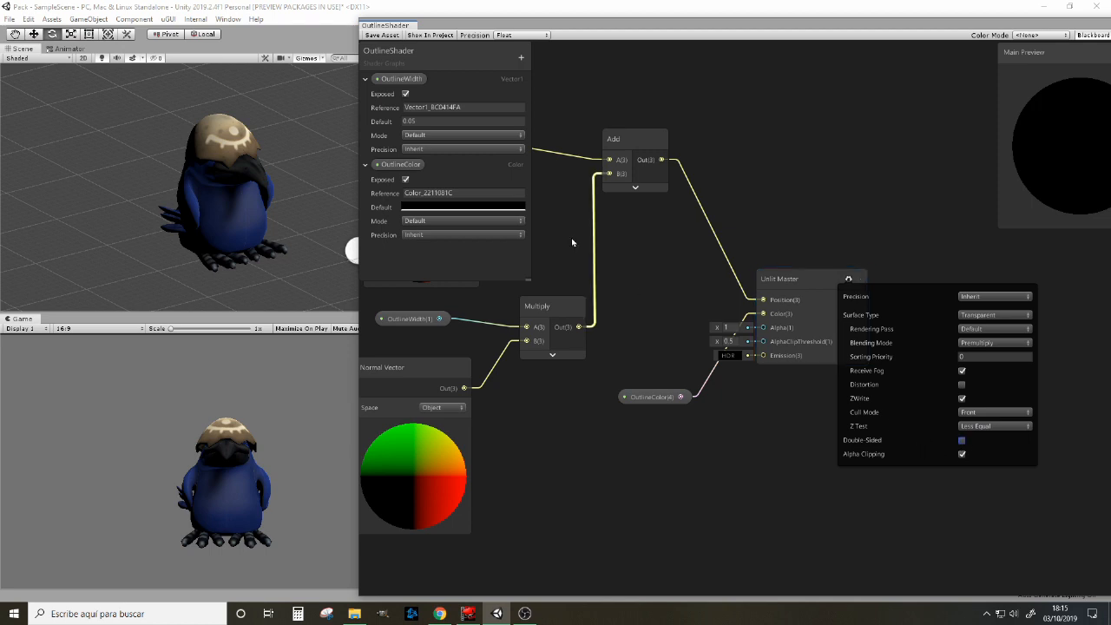
click(798, 171)
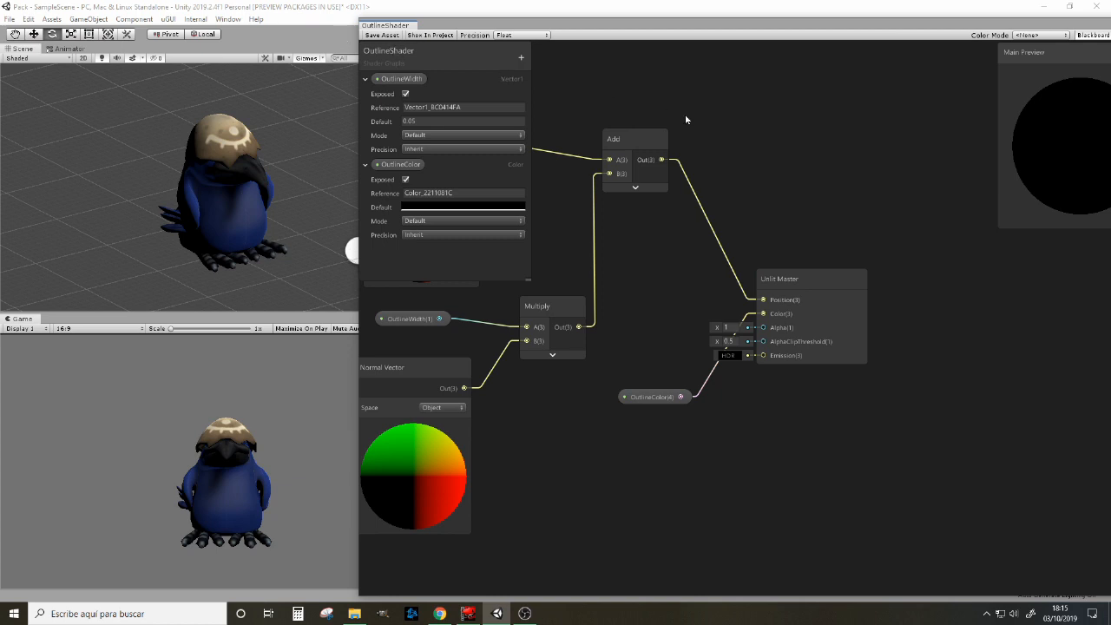
Step: Save the OutlineShader graph and move its window down out of the way of the editor
middle_drag(686, 119, 882, 117)
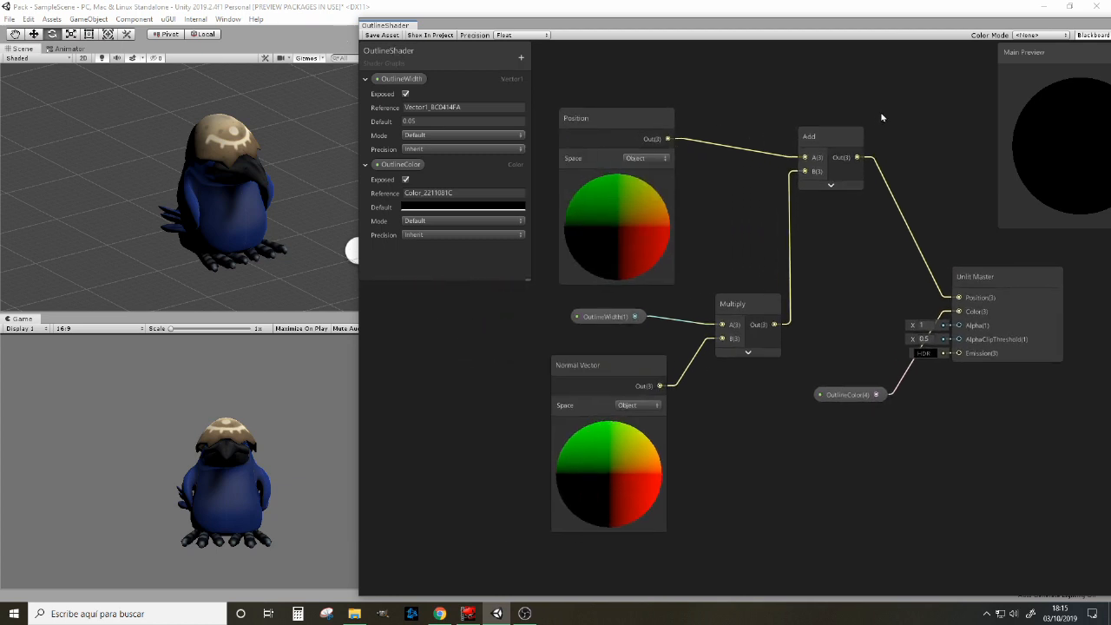
click(373, 36)
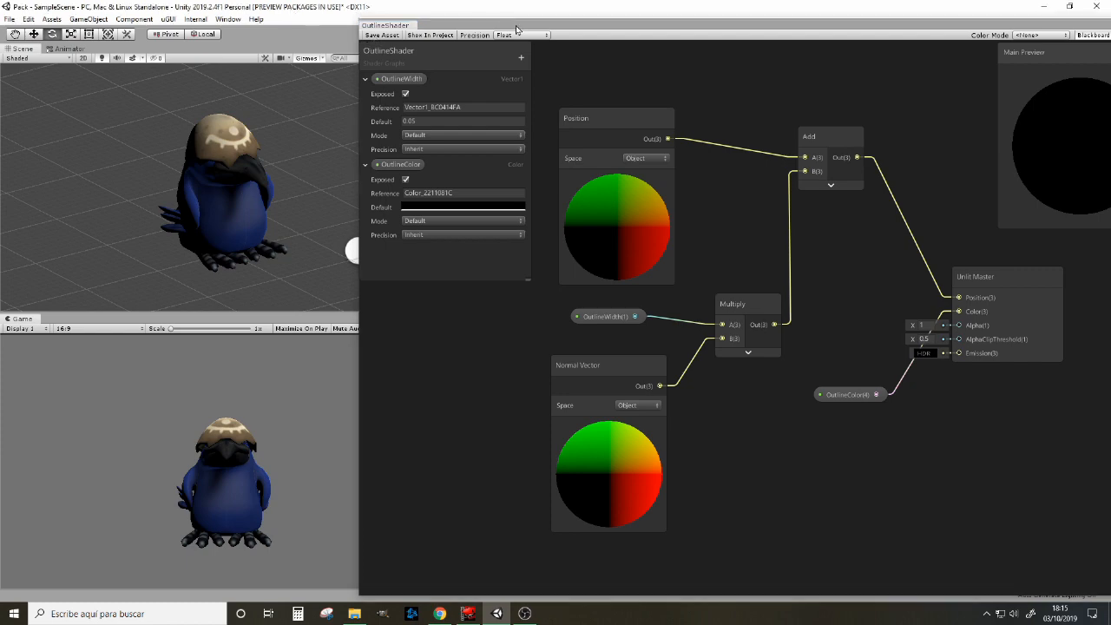
drag(517, 29, 335, 584)
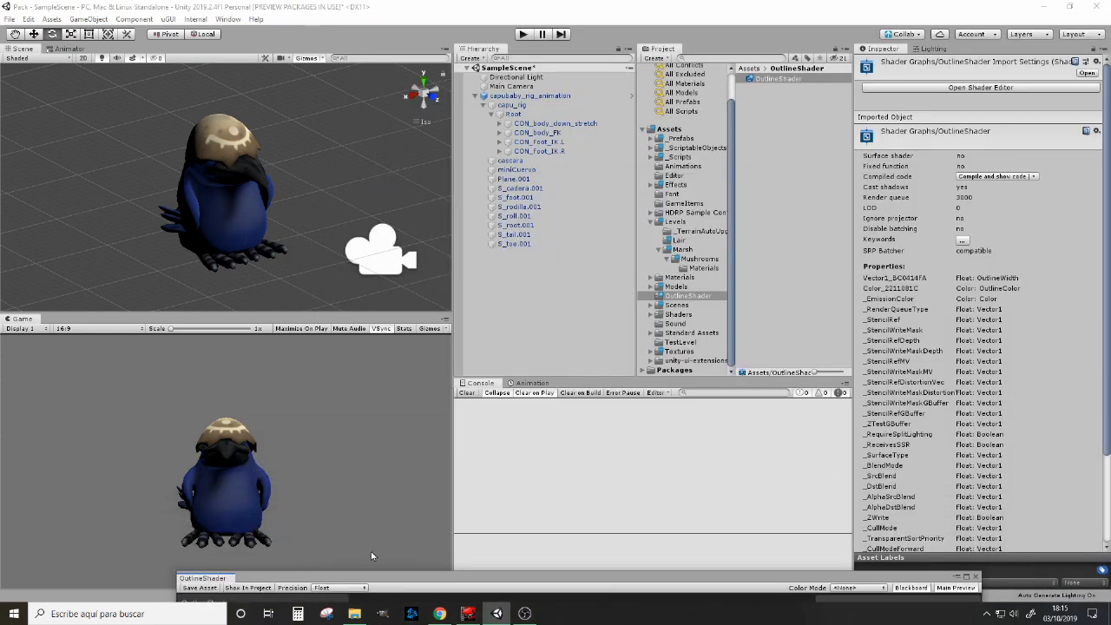
Step: Create a new material named OutlineMaterial in the OutlineShader folder
right_click(785, 107)
mouse_move(813, 120)
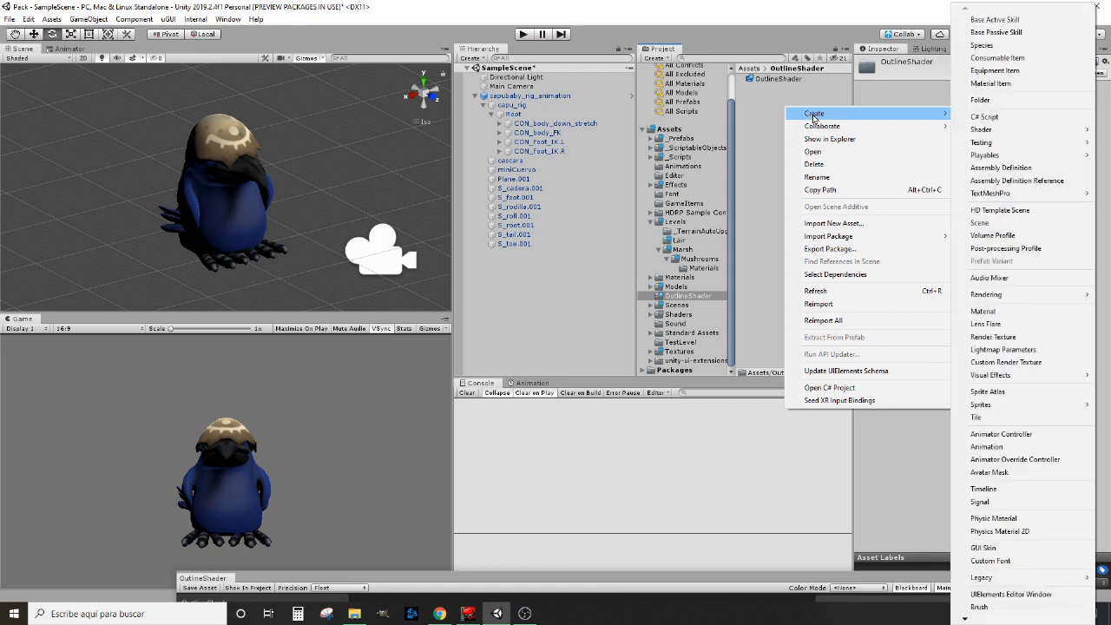
click(1008, 313)
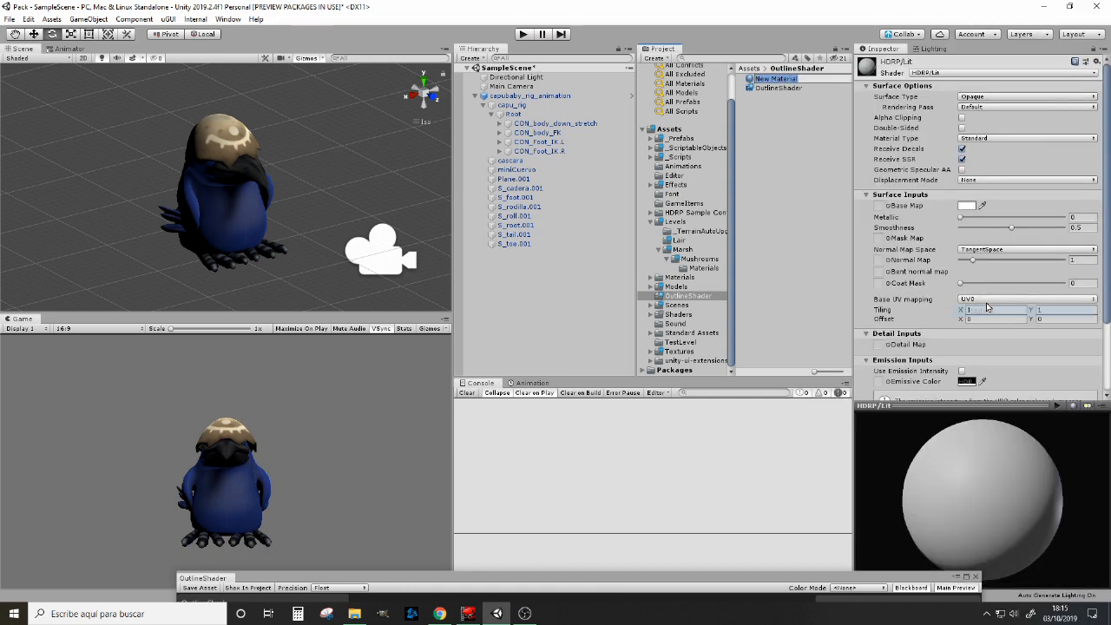
click(785, 80)
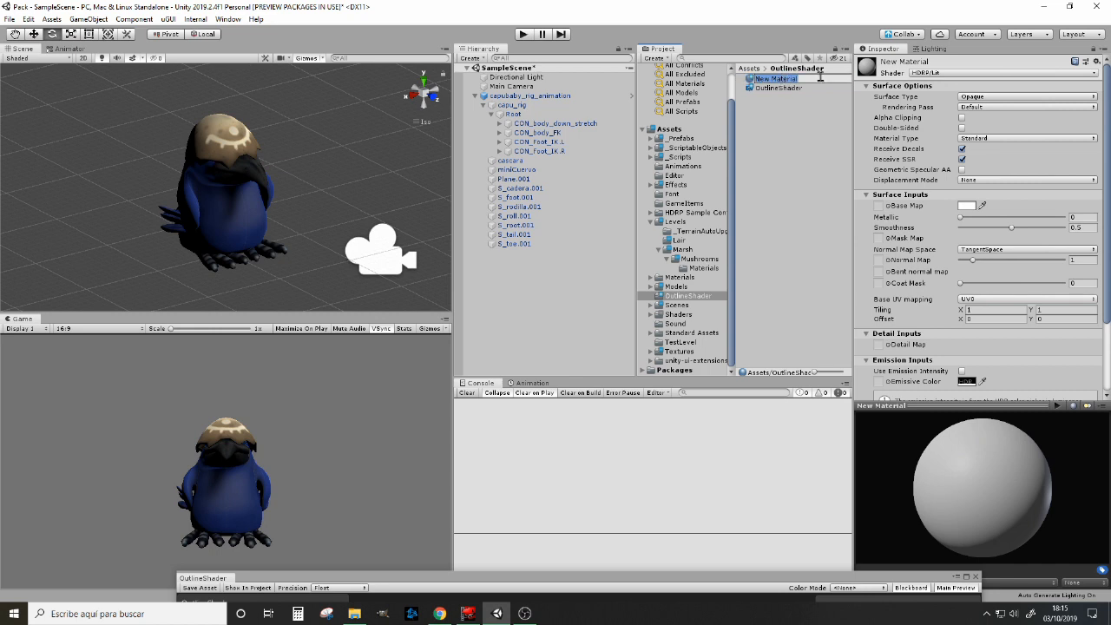
text(Outlin)
key(Return)
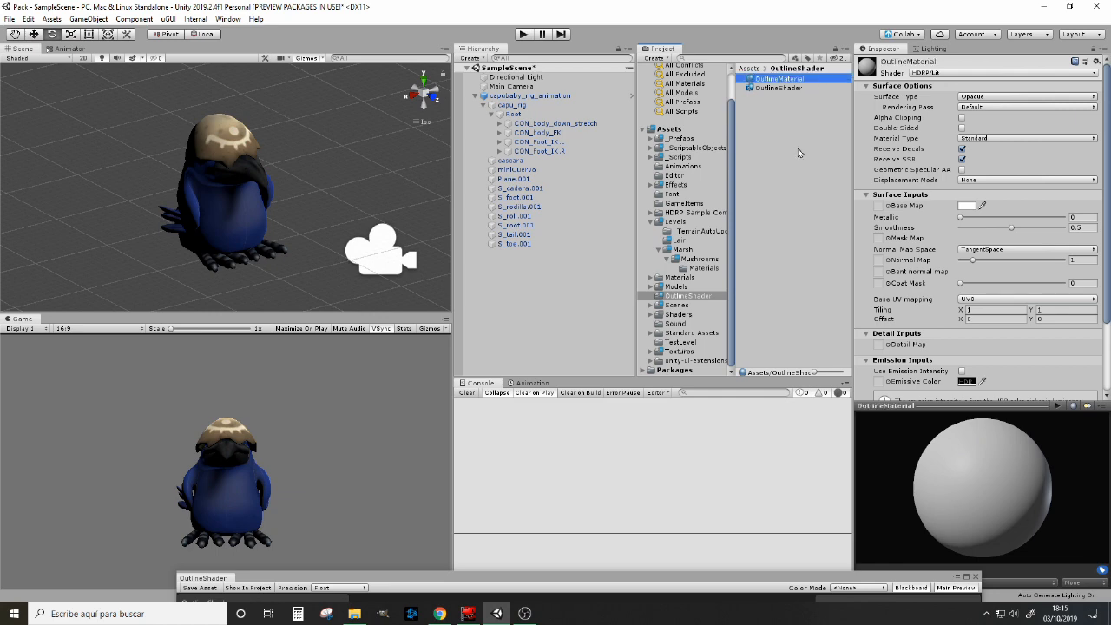
Step: Duplicate the crow's cascara and miniCuervo mesh objects
click(519, 162)
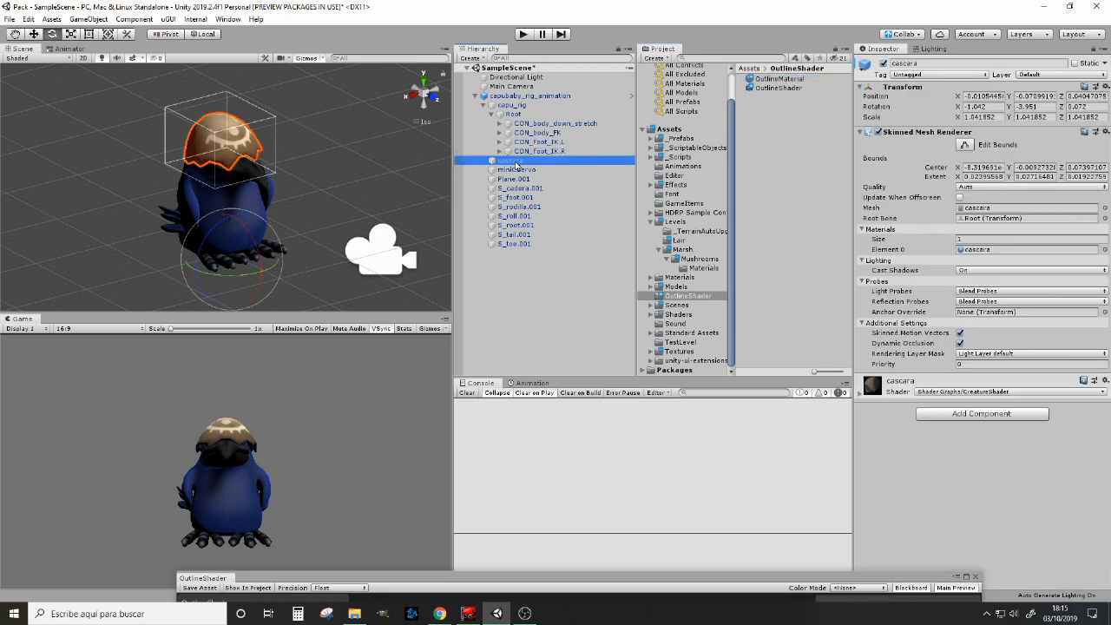
ctrl+click(518, 170)
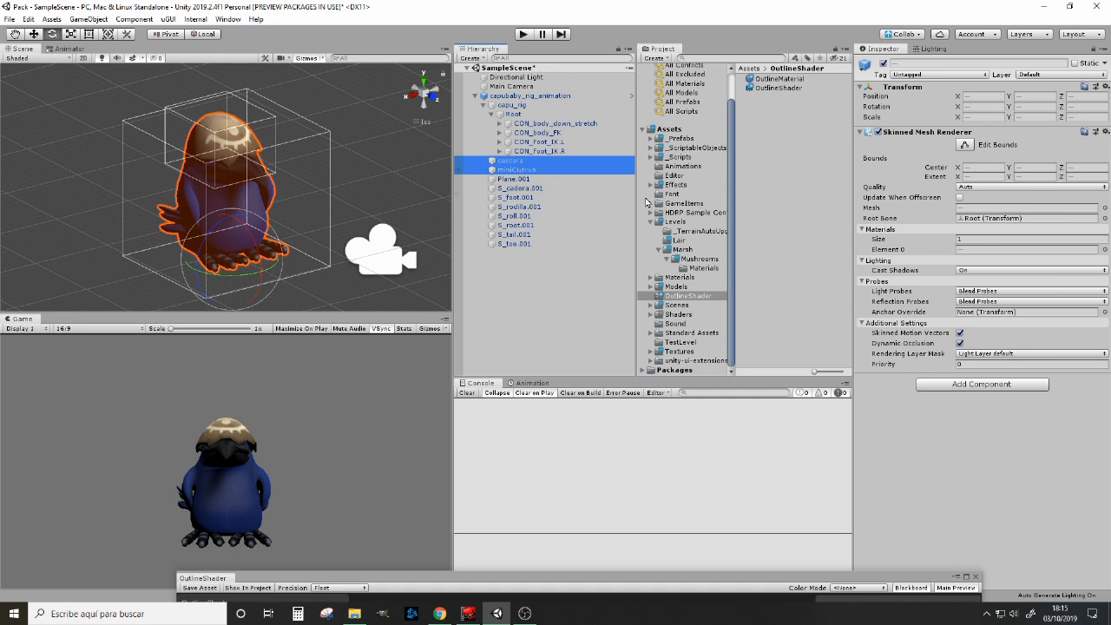
key(ctrl+d)
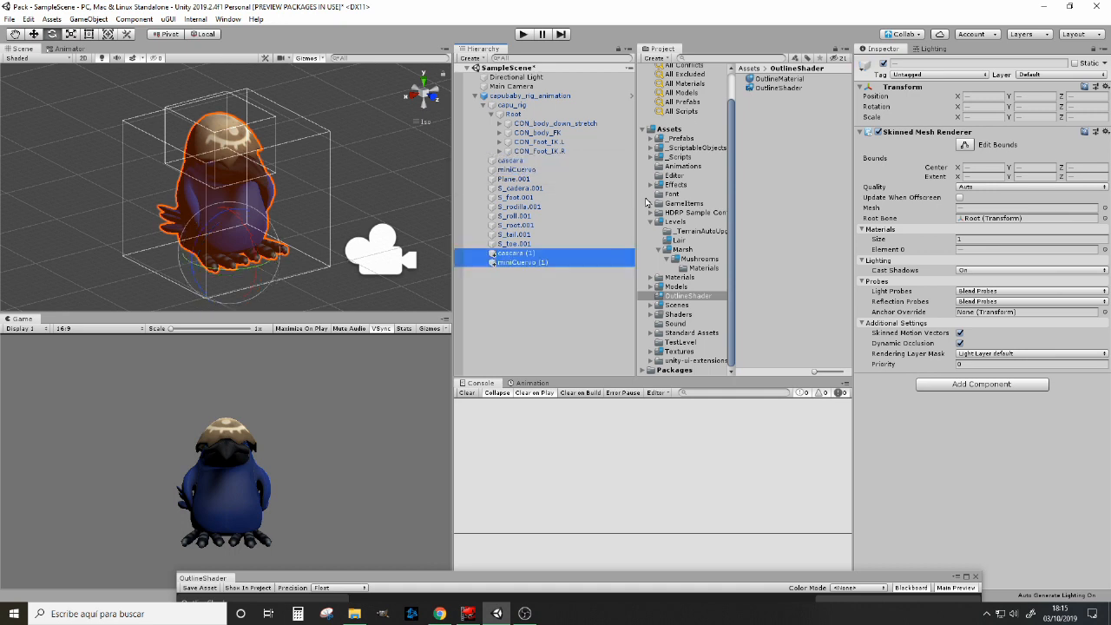
Step: Assign OutlineMaterial to the duplicated meshes cascara (1) and miniCuervo (1)
click(519, 254)
ctrl+click(521, 262)
drag(770, 80, 512, 259)
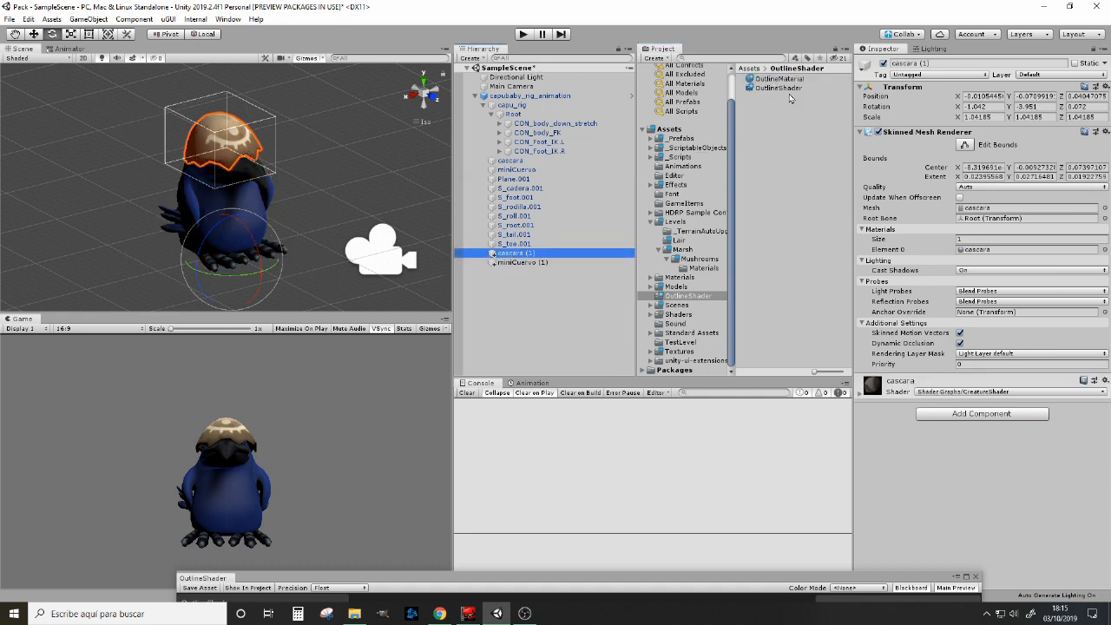
drag(775, 80, 520, 258)
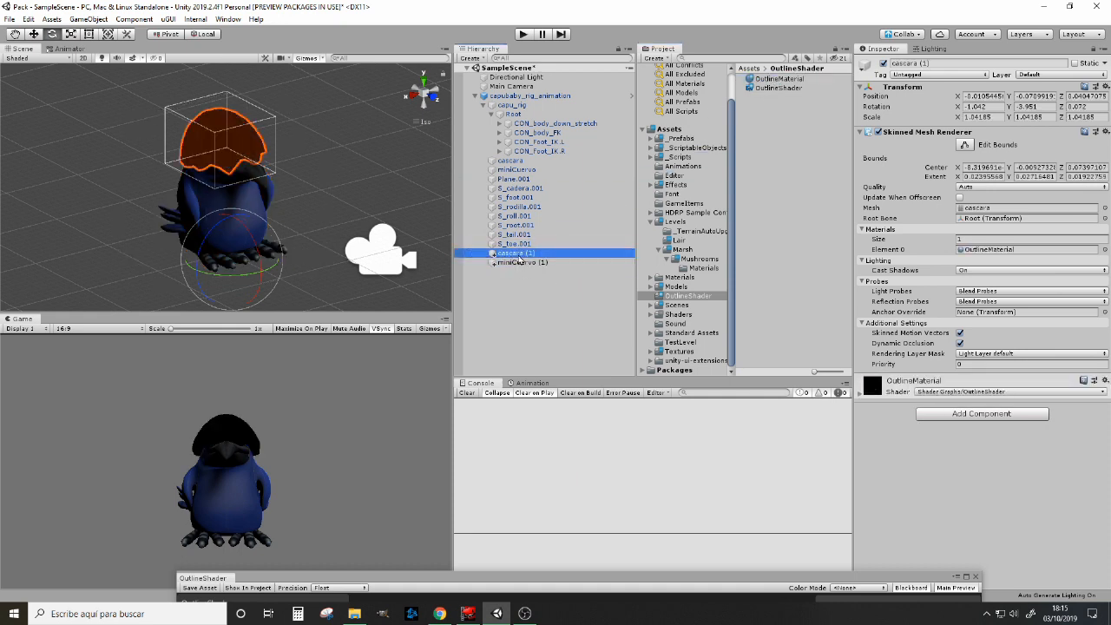
click(521, 262)
drag(795, 80, 515, 268)
click(519, 255)
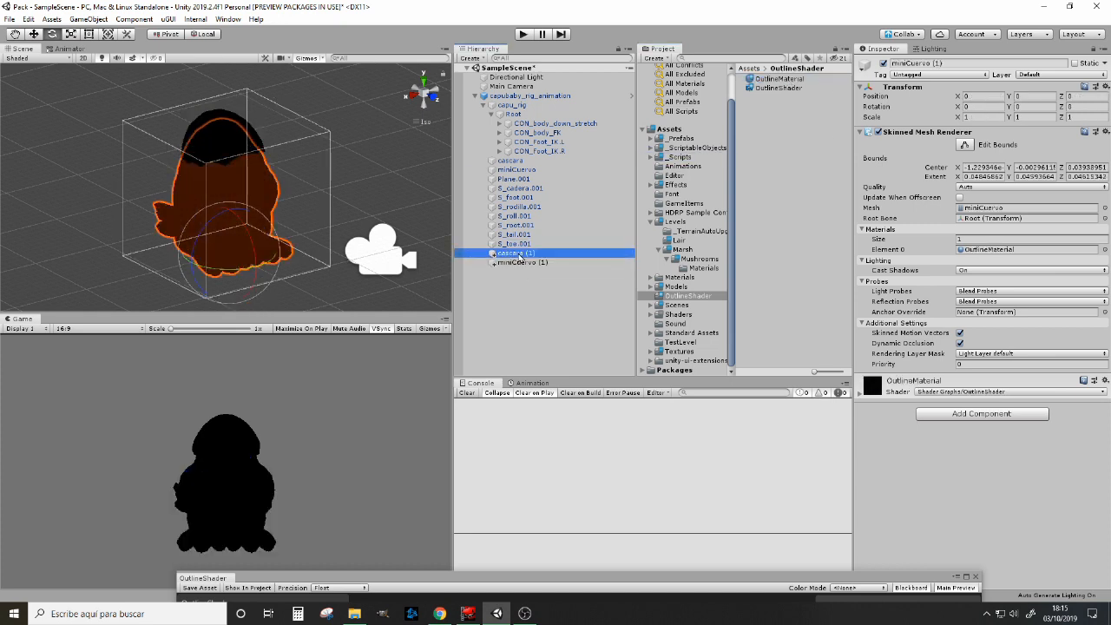
click(521, 262)
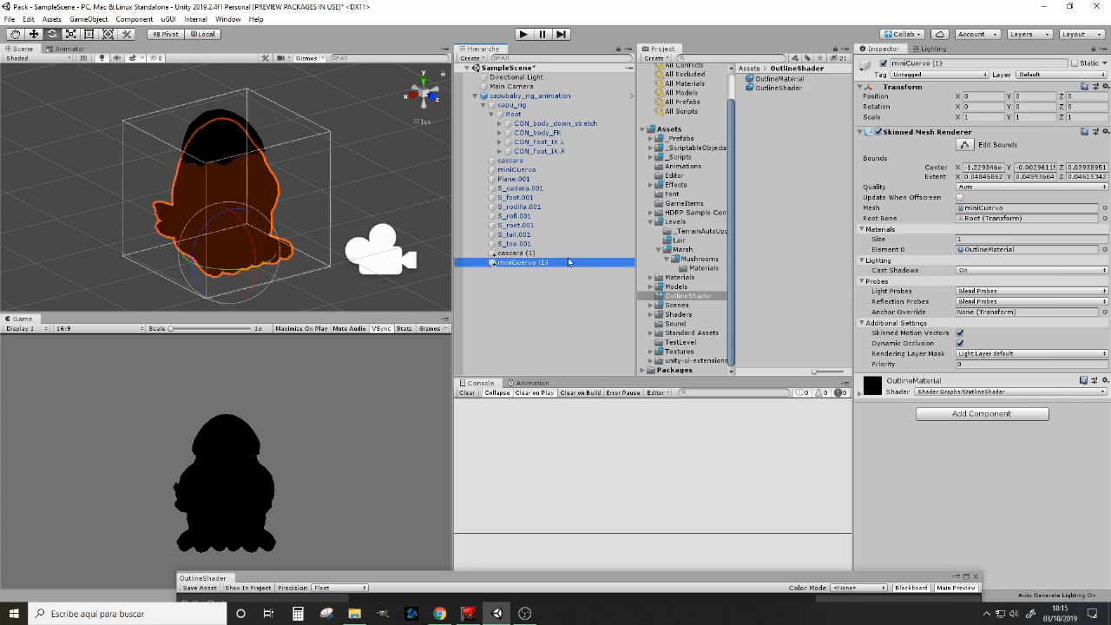
Step: Enable Double-Sided on OutlineMaterial and set its surface type to Transparent
click(779, 79)
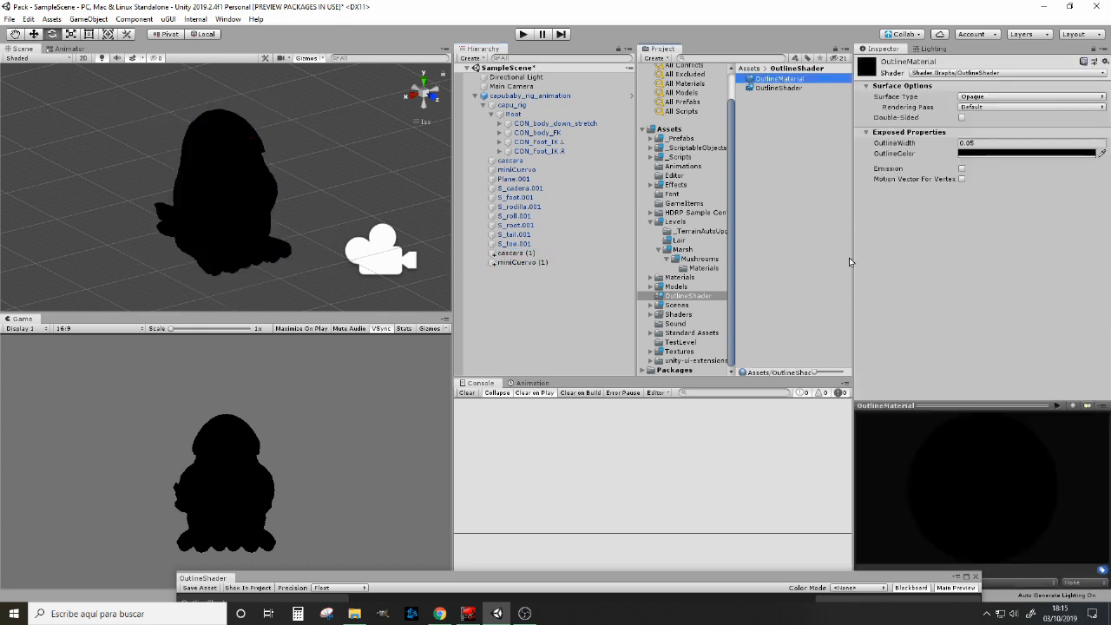
click(963, 117)
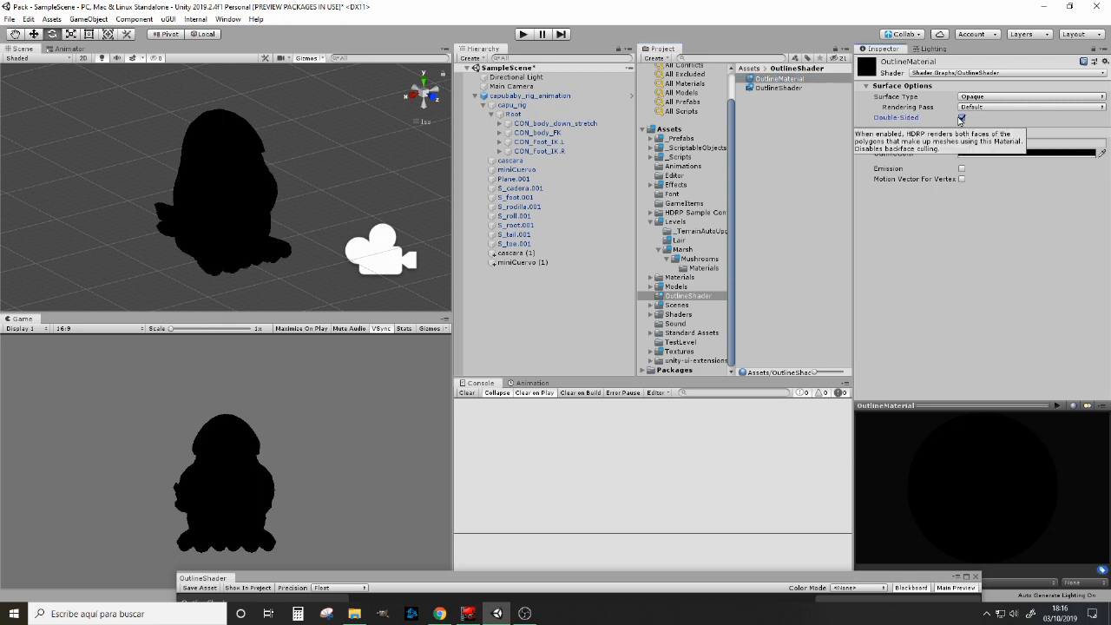
click(1014, 107)
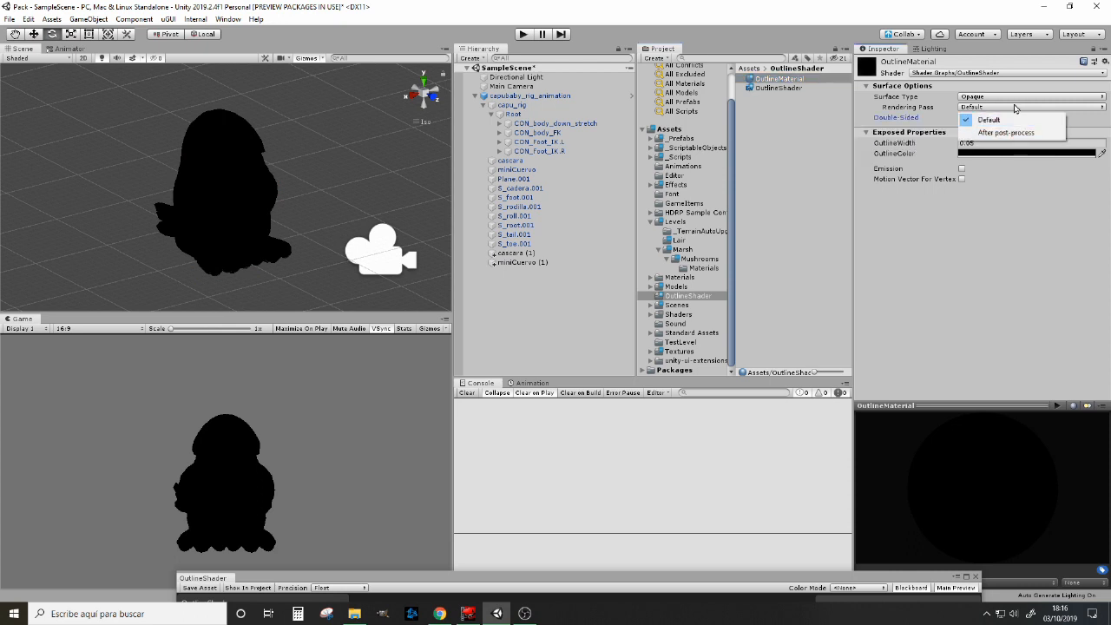
click(1013, 104)
click(1013, 104)
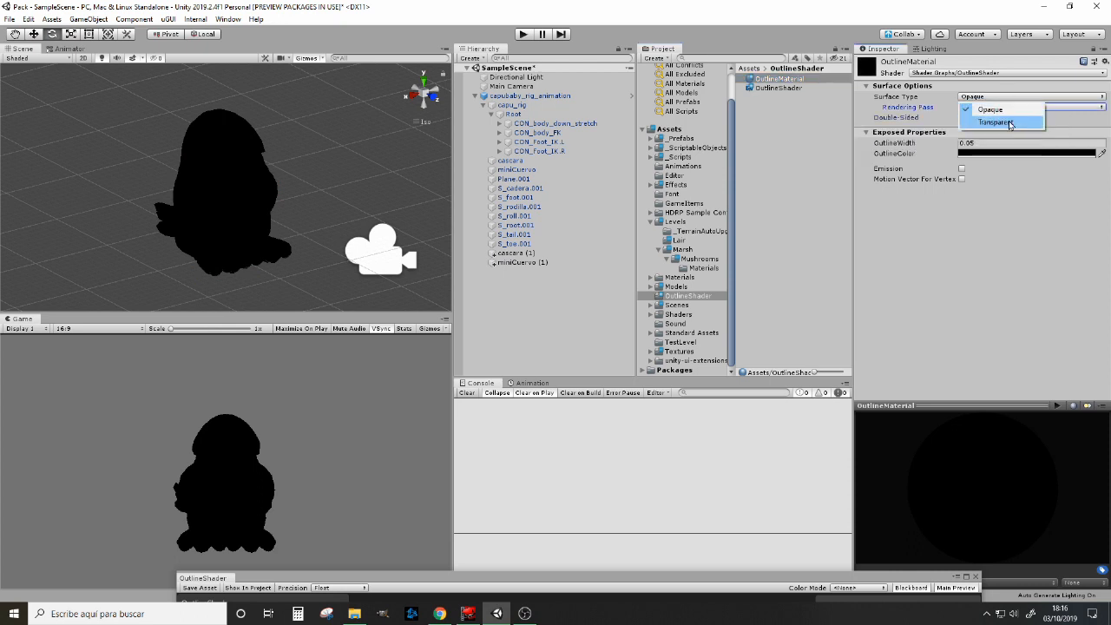
click(1009, 123)
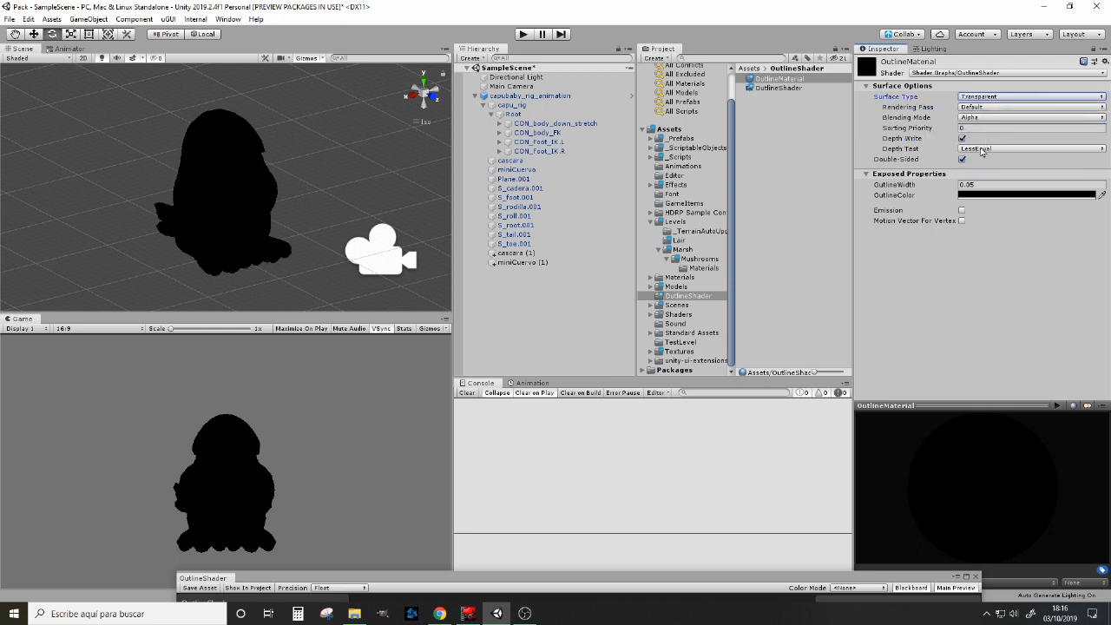
Step: Set OutlineMaterial's blending mode to Premultiply, keeping the LessEqual depth test and Default rendering pass
click(975, 150)
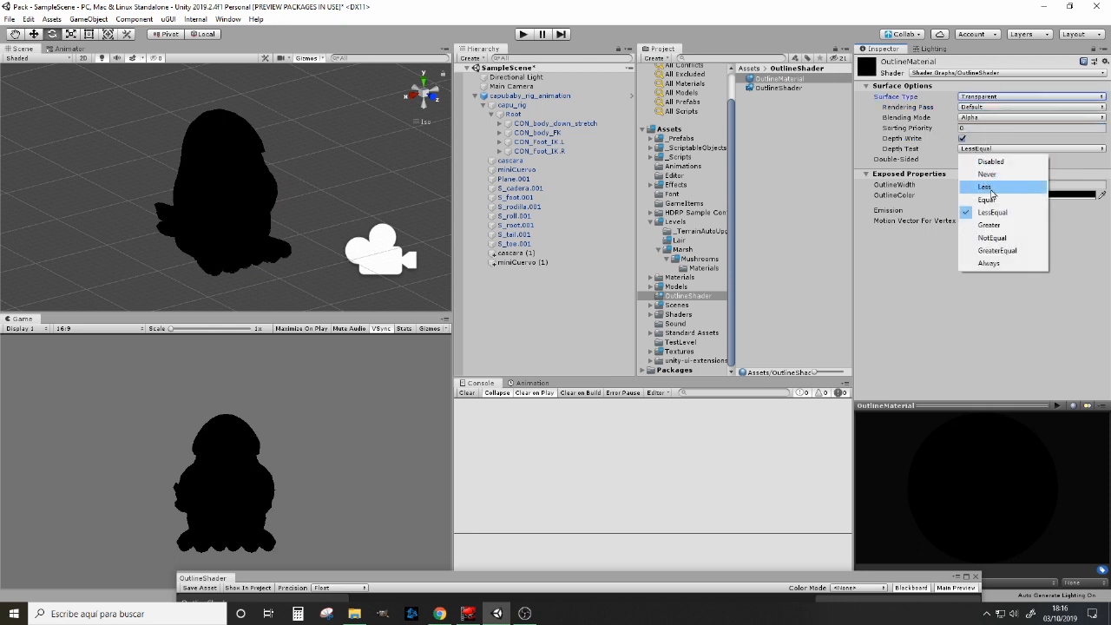
click(1000, 354)
click(996, 116)
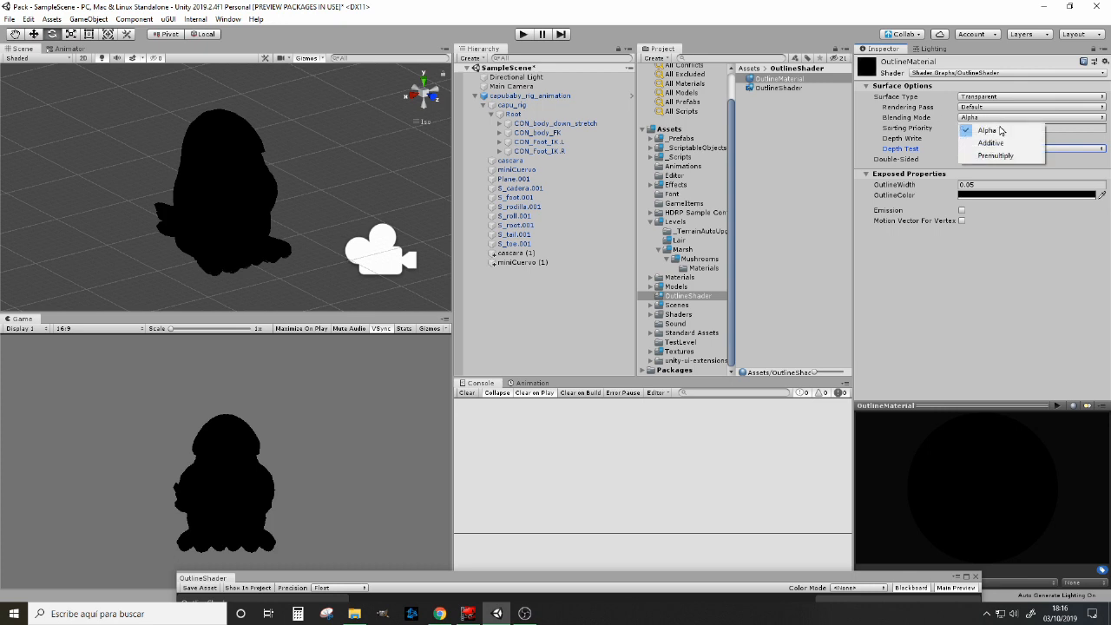
click(996, 155)
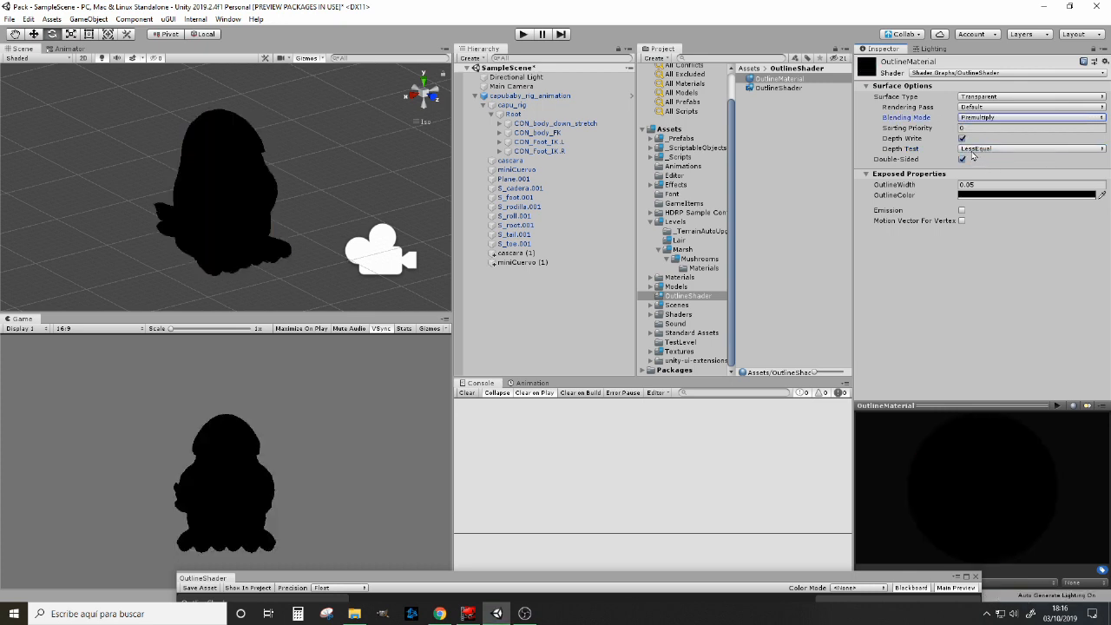
click(980, 108)
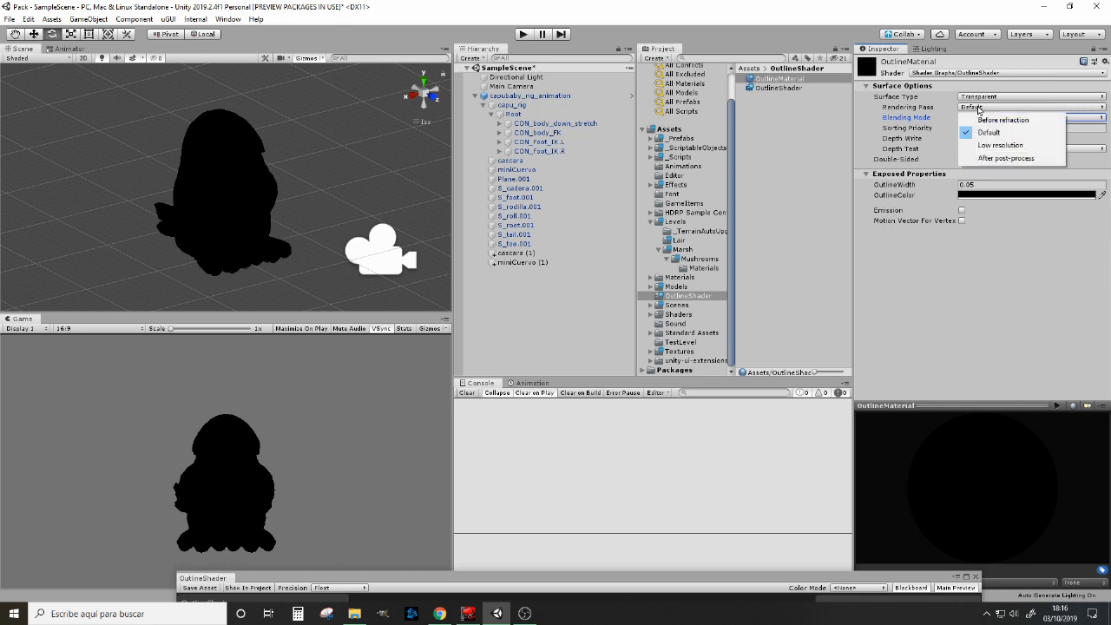
click(979, 109)
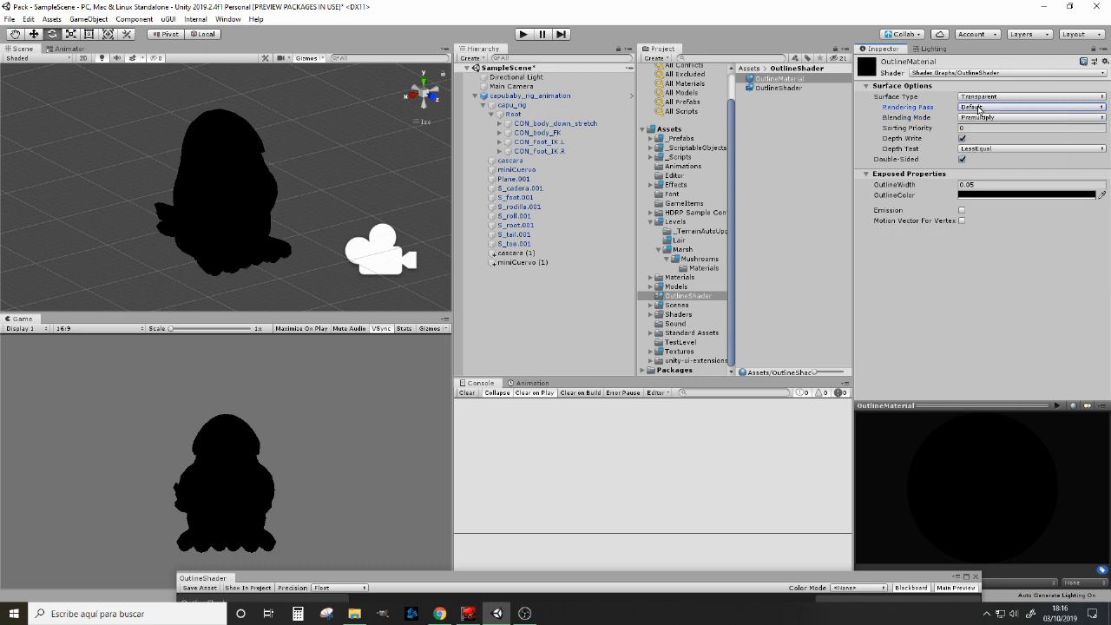
Step: Turn off Double-Sided on OutlineMaterial and set its cull mode to Front
click(964, 161)
click(963, 161)
click(984, 159)
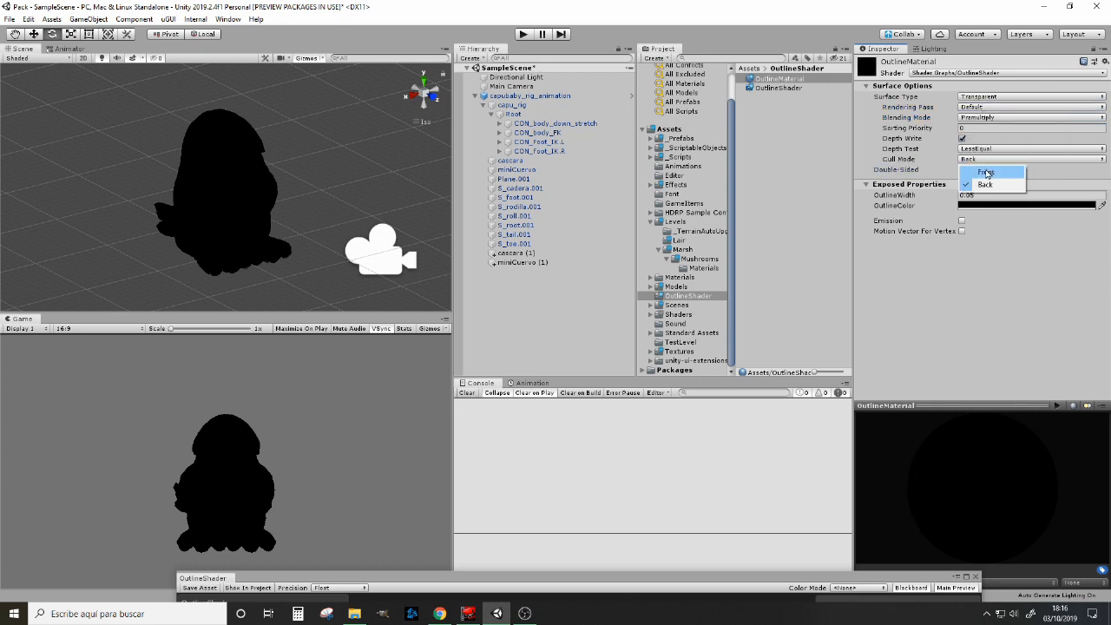
click(986, 173)
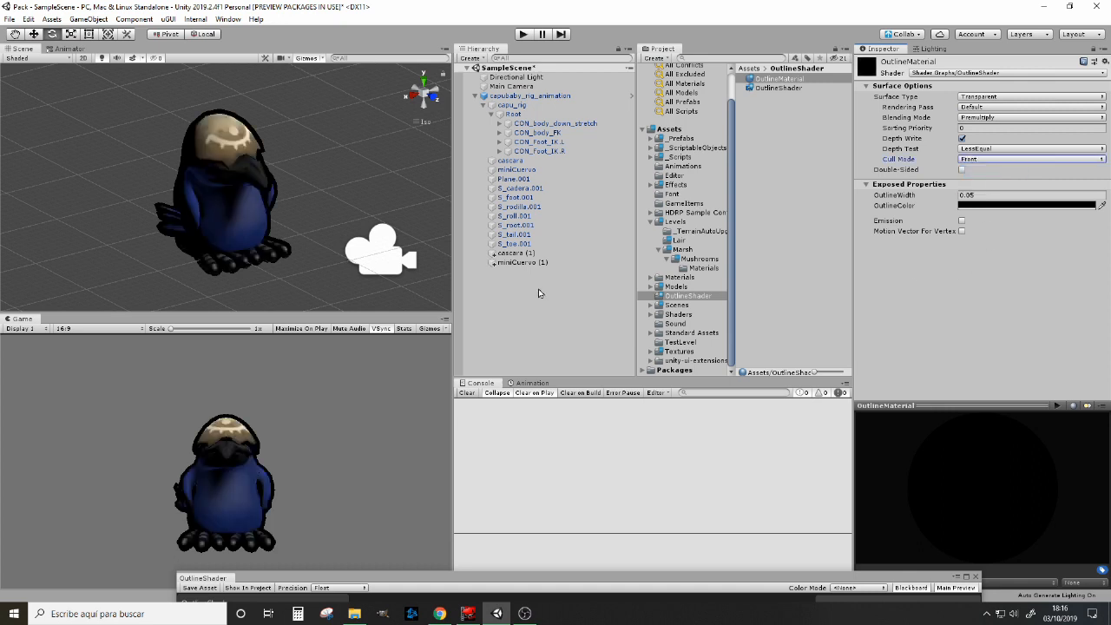
click(360, 196)
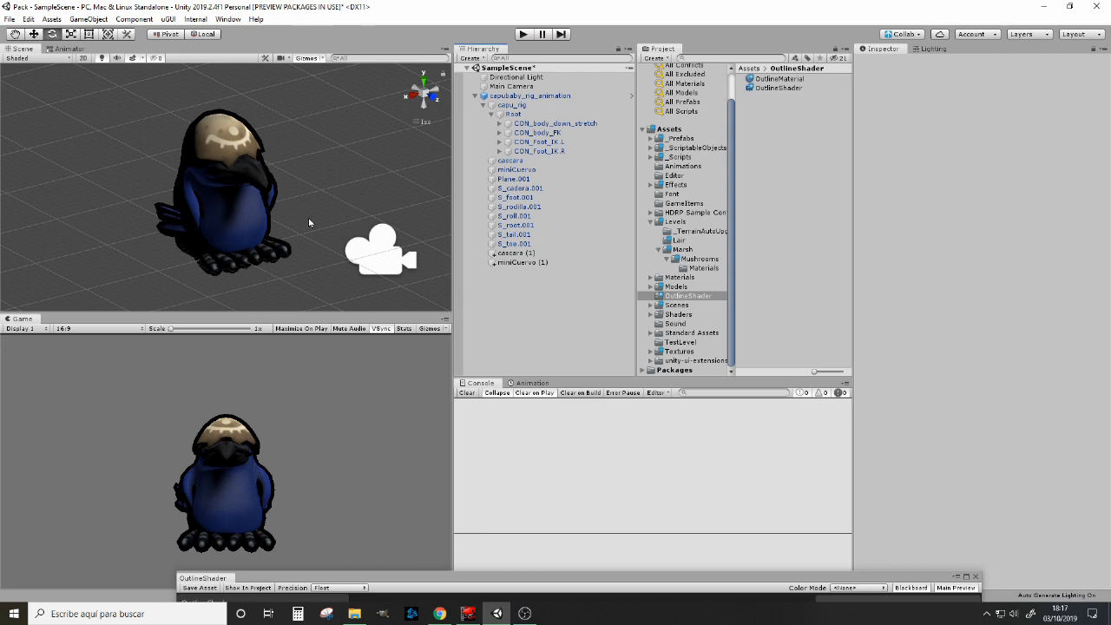
alt+drag(295, 211, 660, 217)
Step: Try raising OutlineMaterial's OutlineWidth to 0.22 on the duplicated meshes cascara (1) and miniCuervo (1)
click(516, 253)
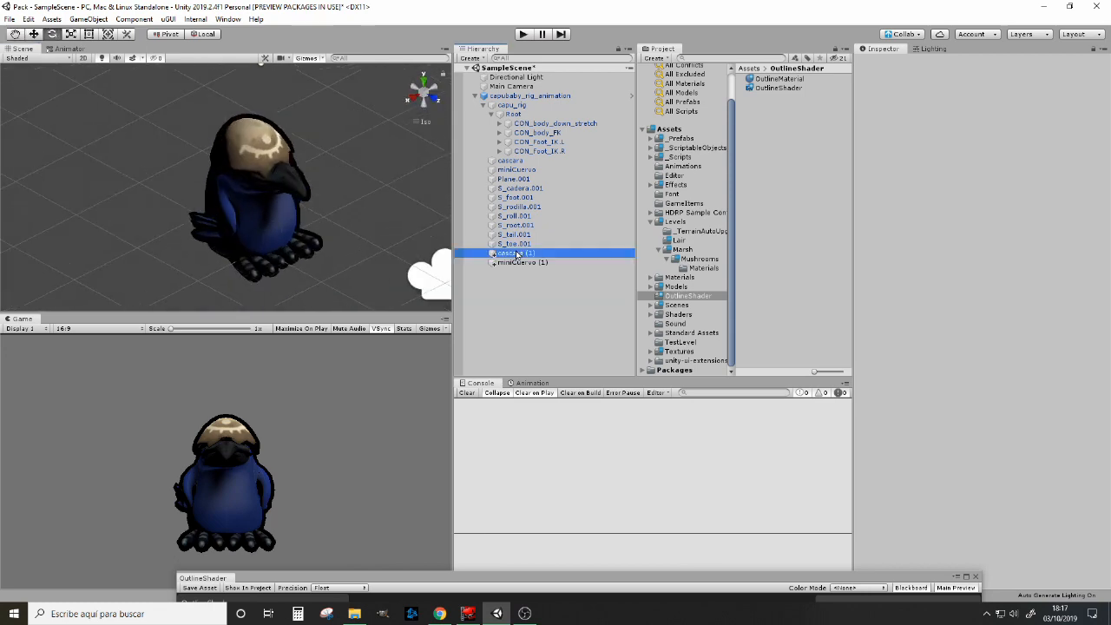
shift+click(518, 262)
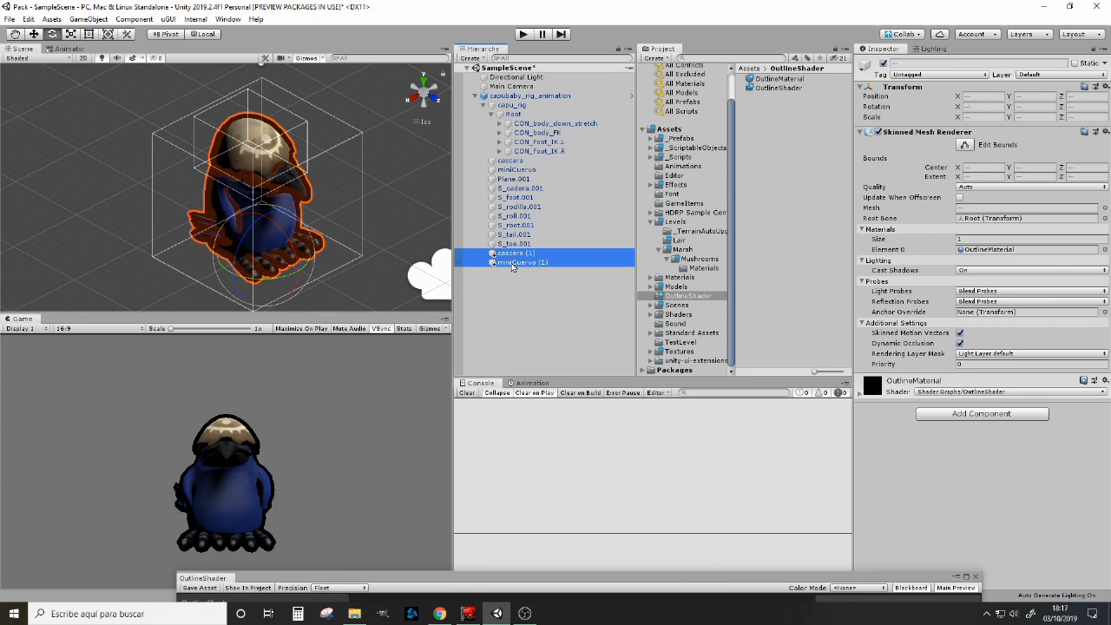
click(862, 395)
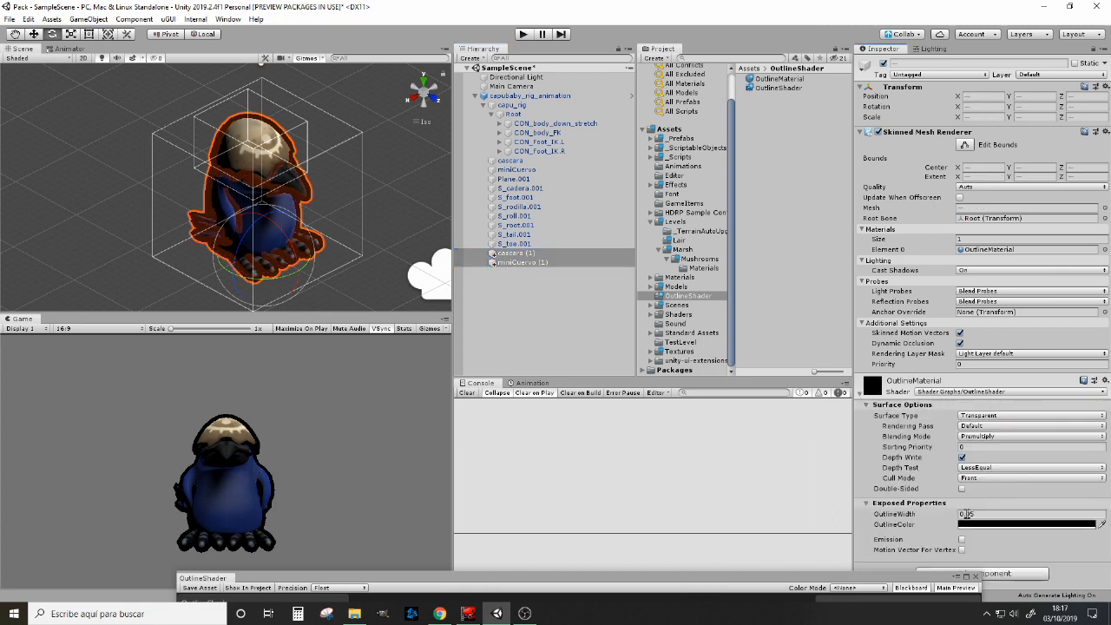
mouse_move(910, 517)
mouse_down()
mouse_move(938, 518)
mouse_move(916, 516)
mouse_up()
click(980, 514)
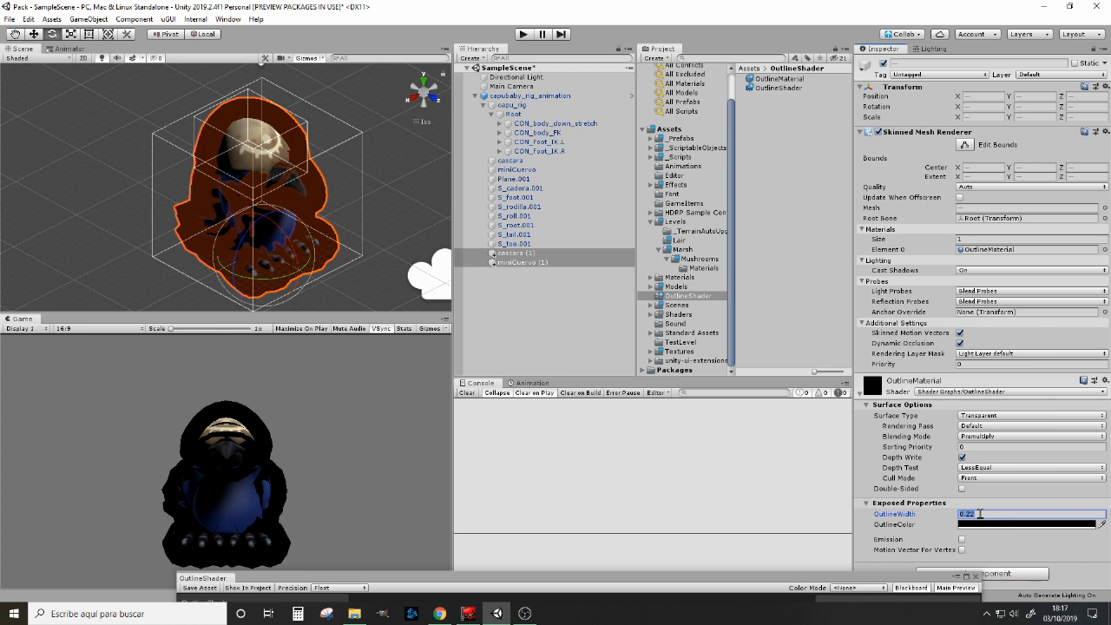
Step: Try thinner outlines on the duplicated meshes with OutlineWidth values of 0.1 and 0.01
click(968, 516)
double_click(968, 515)
text(0.1)
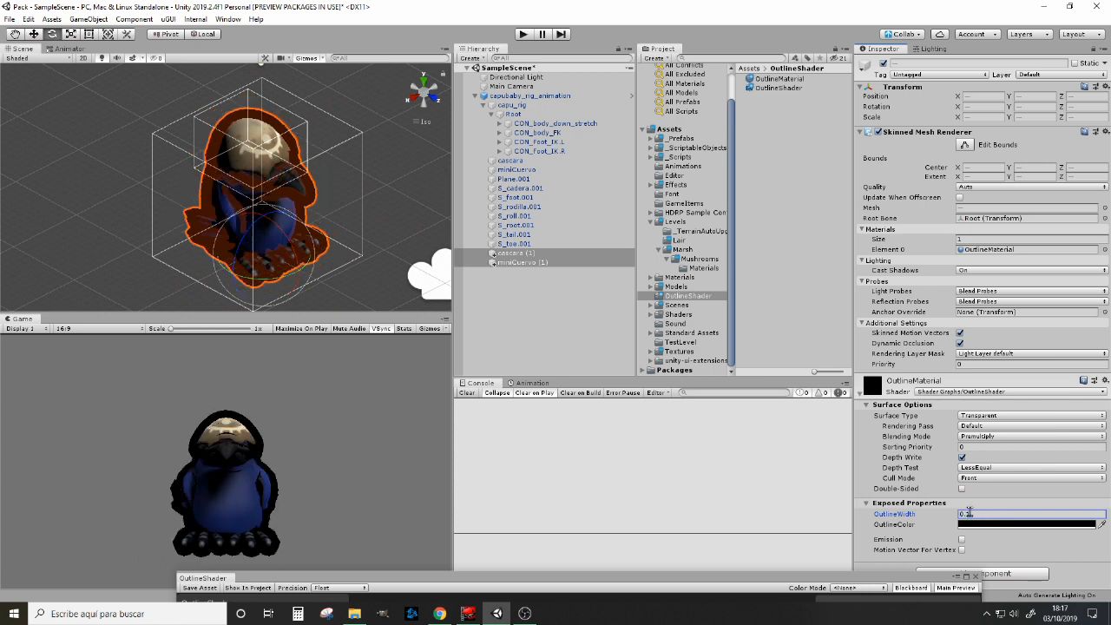
click(1025, 512)
key(BackSpace)
text(01)
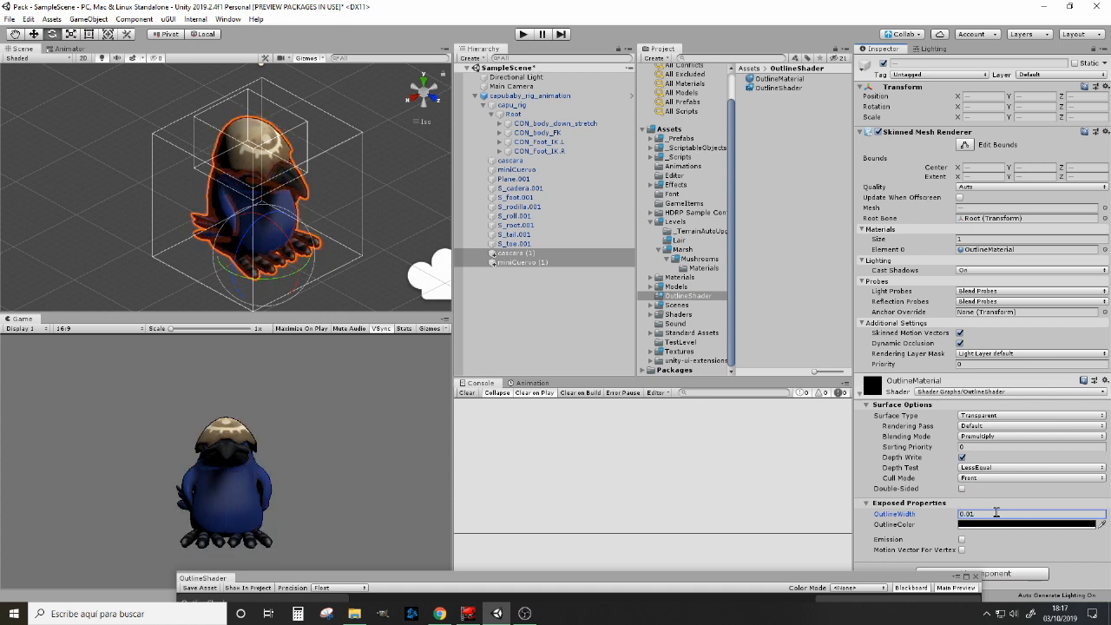
click(534, 301)
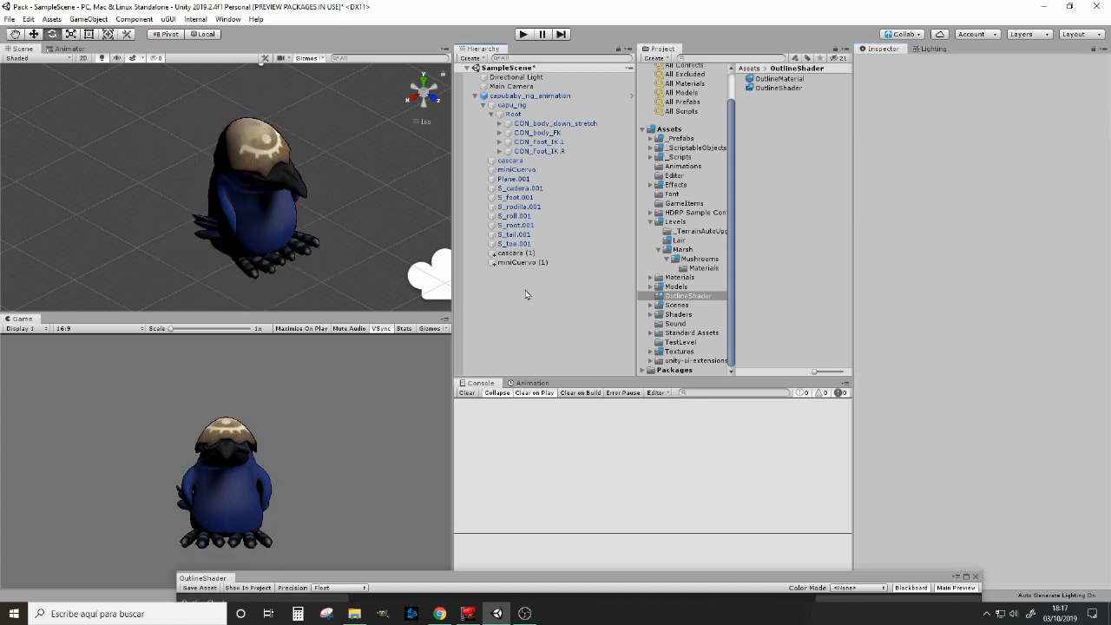
Step: Set OutlineMaterial's OutlineWidth to 0.03 through the miniCuervo (1) mesh
click(508, 262)
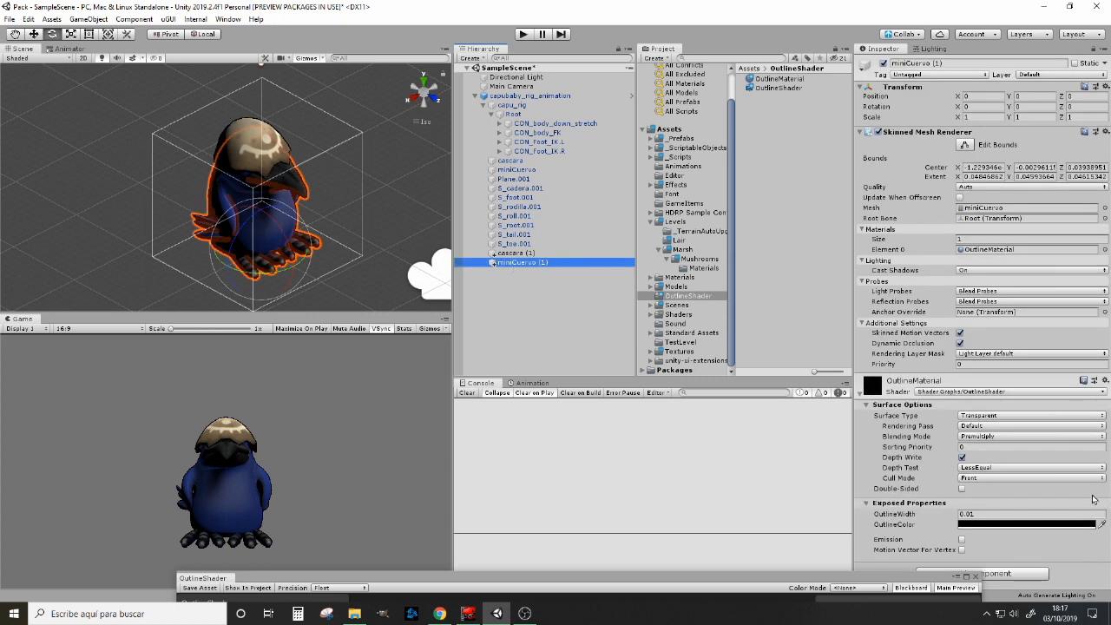
click(981, 515)
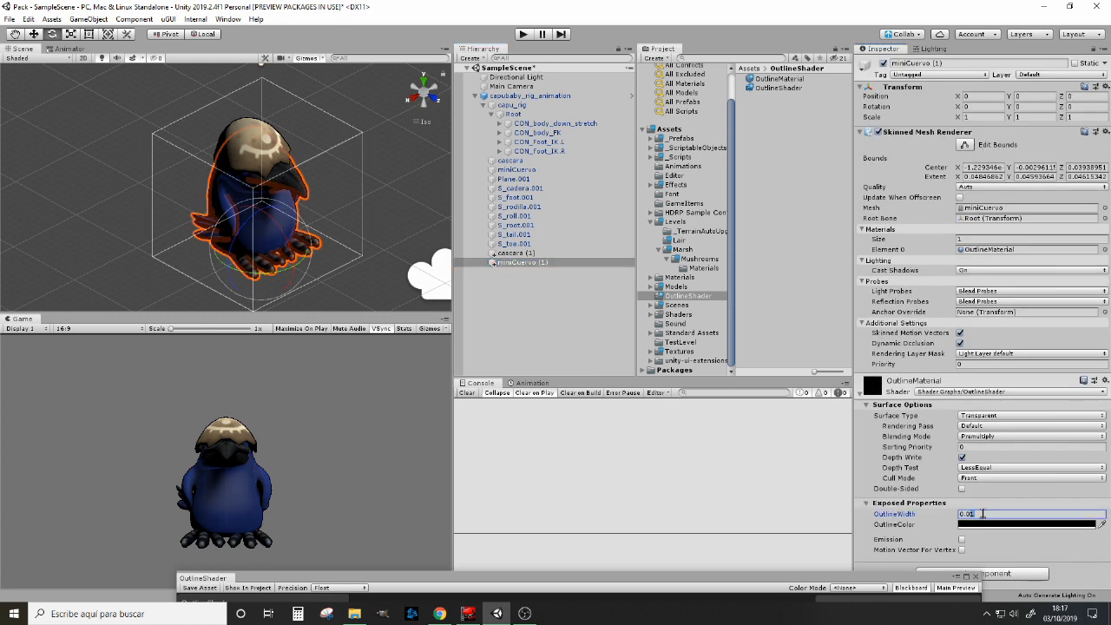
text(0.03)
key(Return)
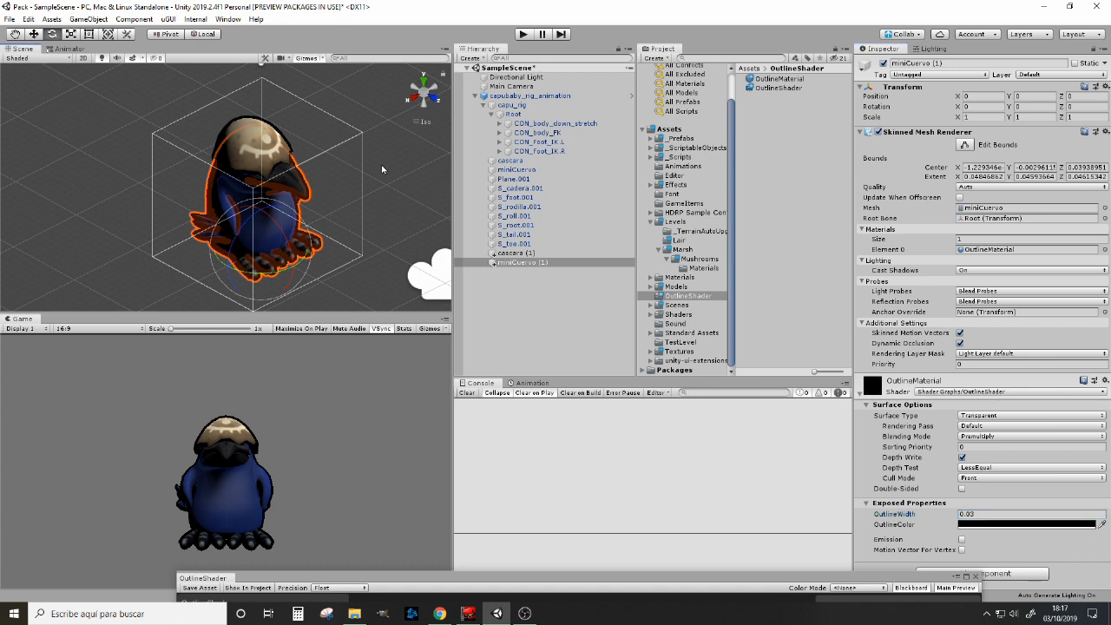
click(382, 170)
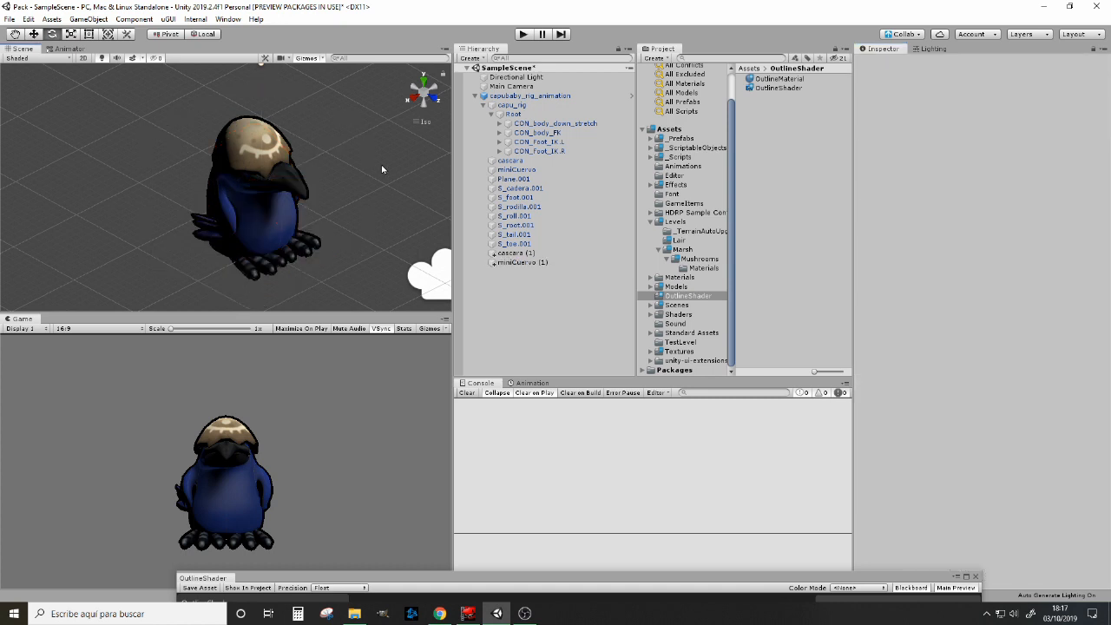
Step: Create a 3D cube in the scene and assign OutlineMaterial to it
click(90, 20)
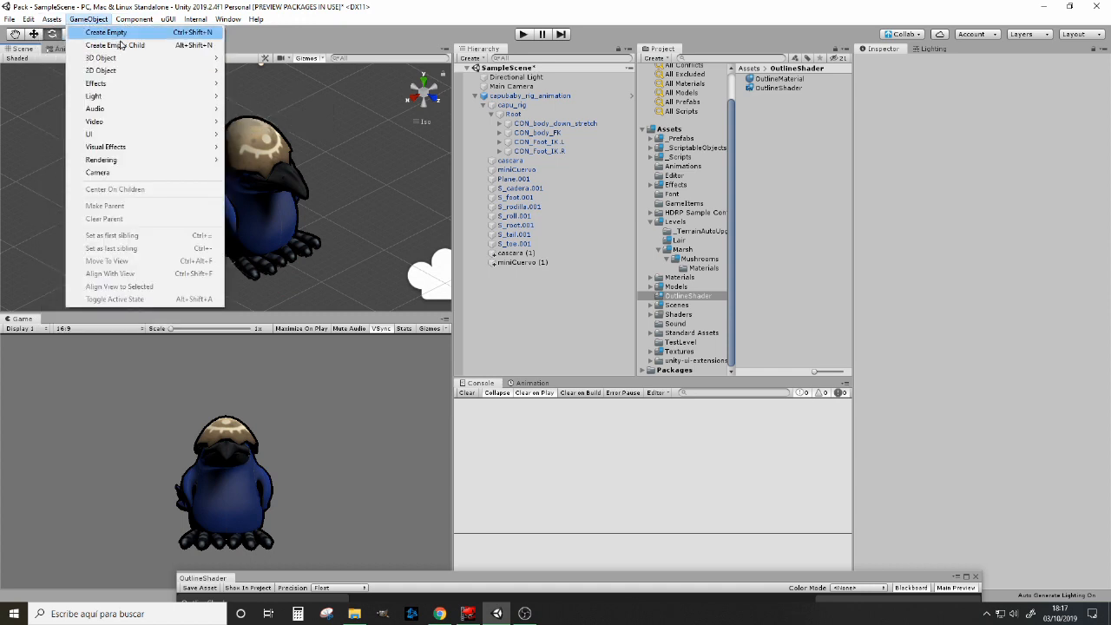
mouse_move(203, 59)
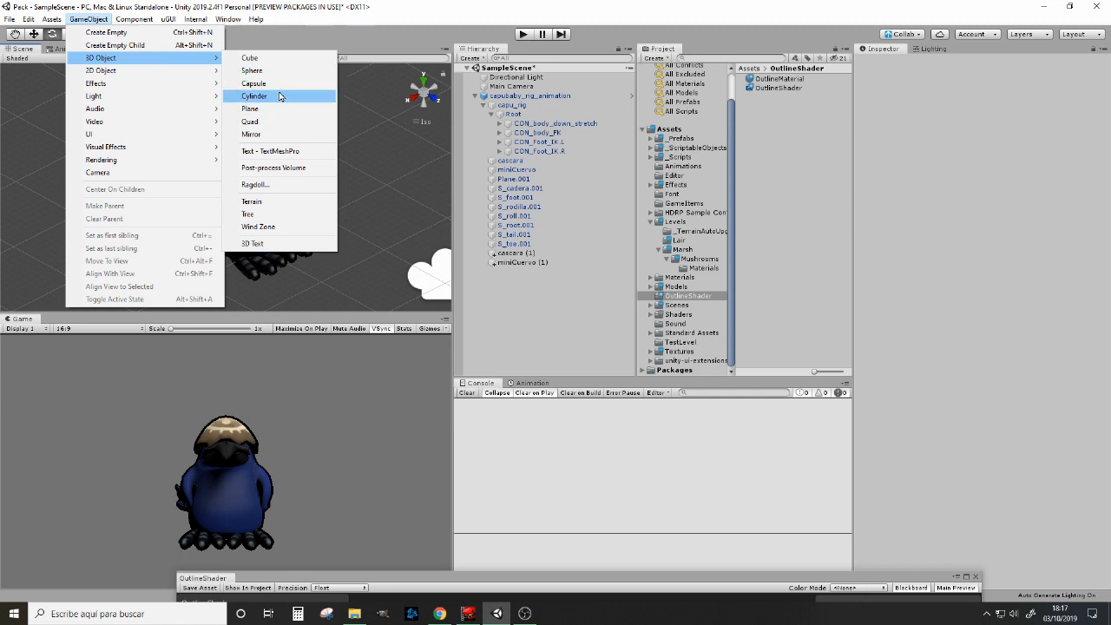
click(252, 57)
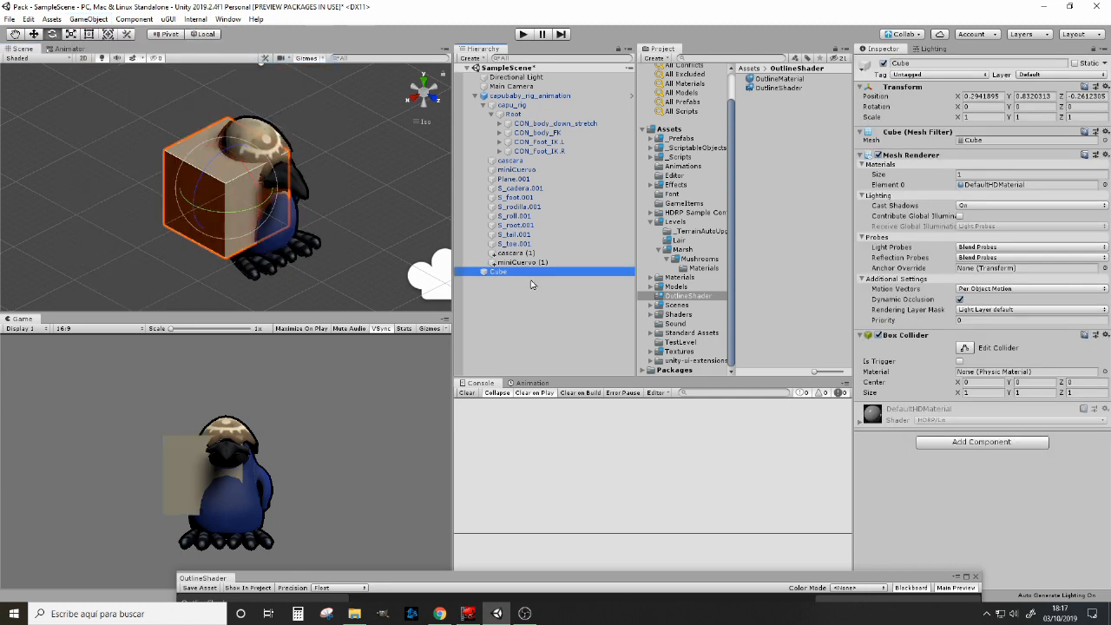
drag(775, 80, 512, 276)
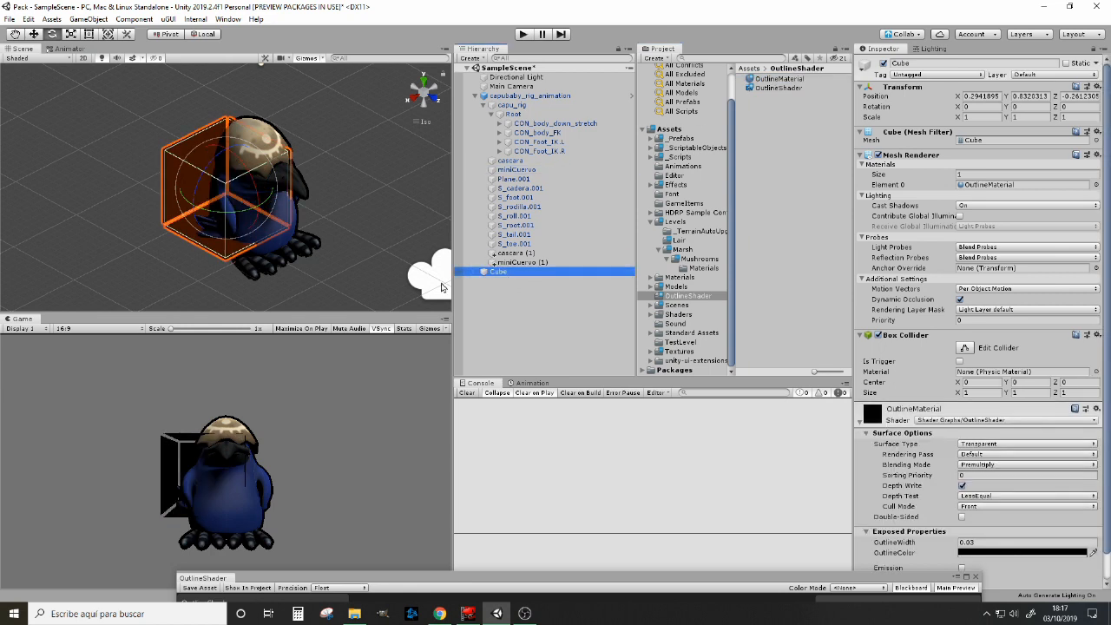
Step: Move the cube clear of the crow to examine its outline, and delete the cube from the scene
scroll(186, 282, up, 1)
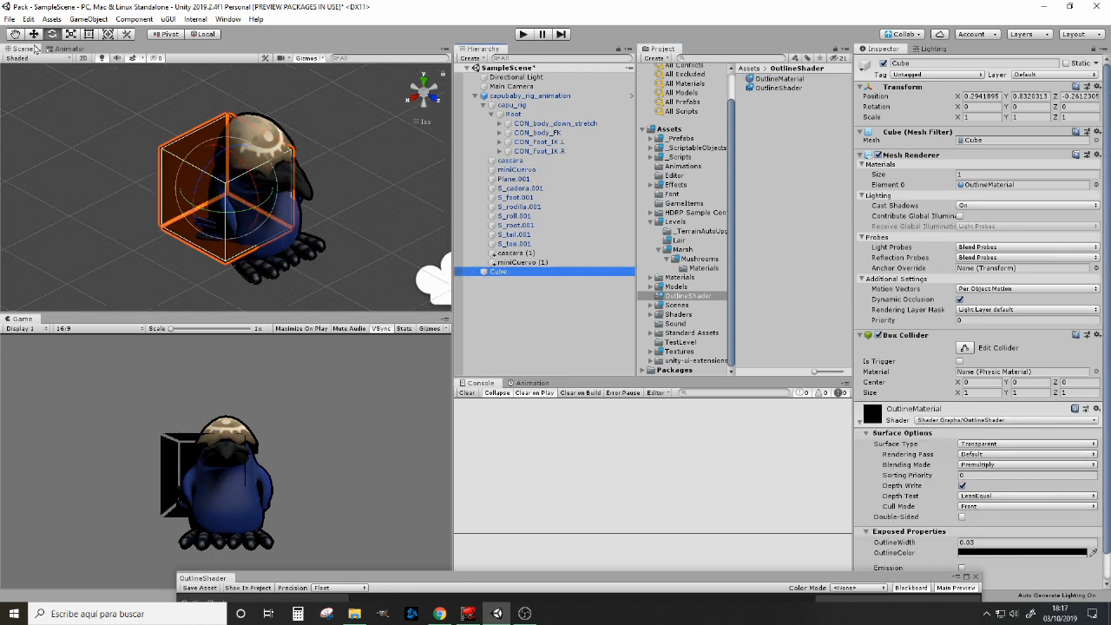
key(w)
drag(200, 176, 130, 178)
click(568, 334)
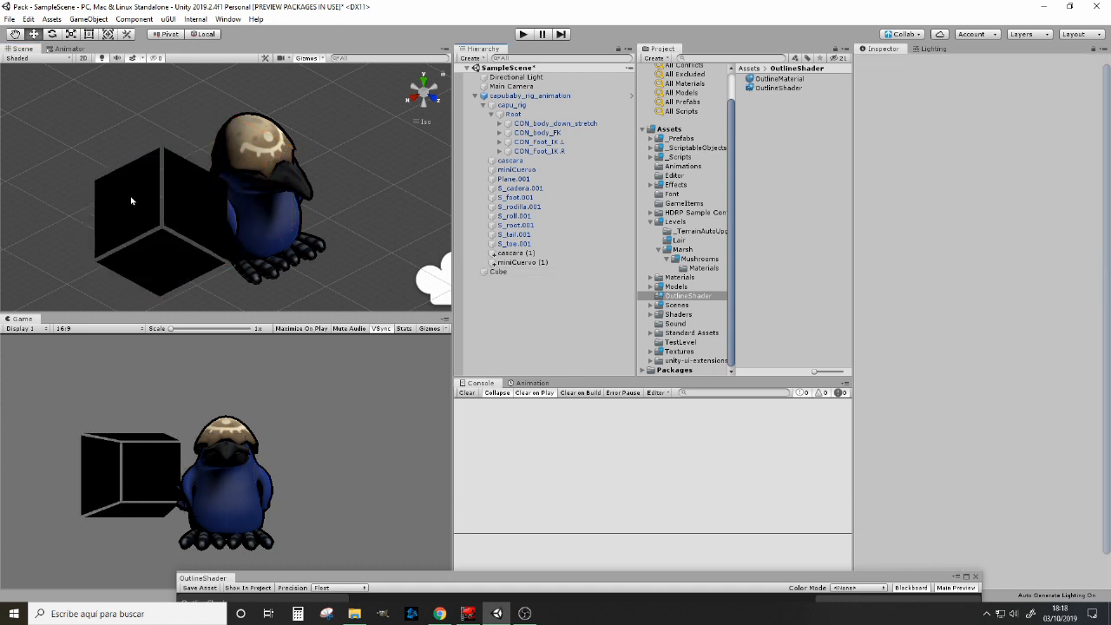
alt+drag(276, 276, 222, 255)
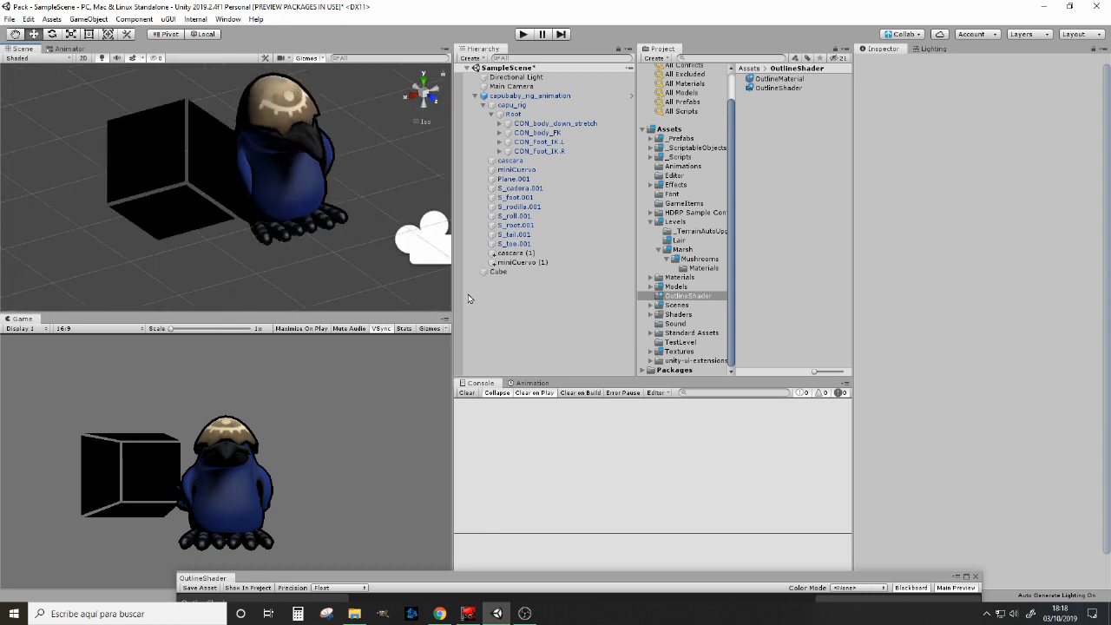
click(502, 272)
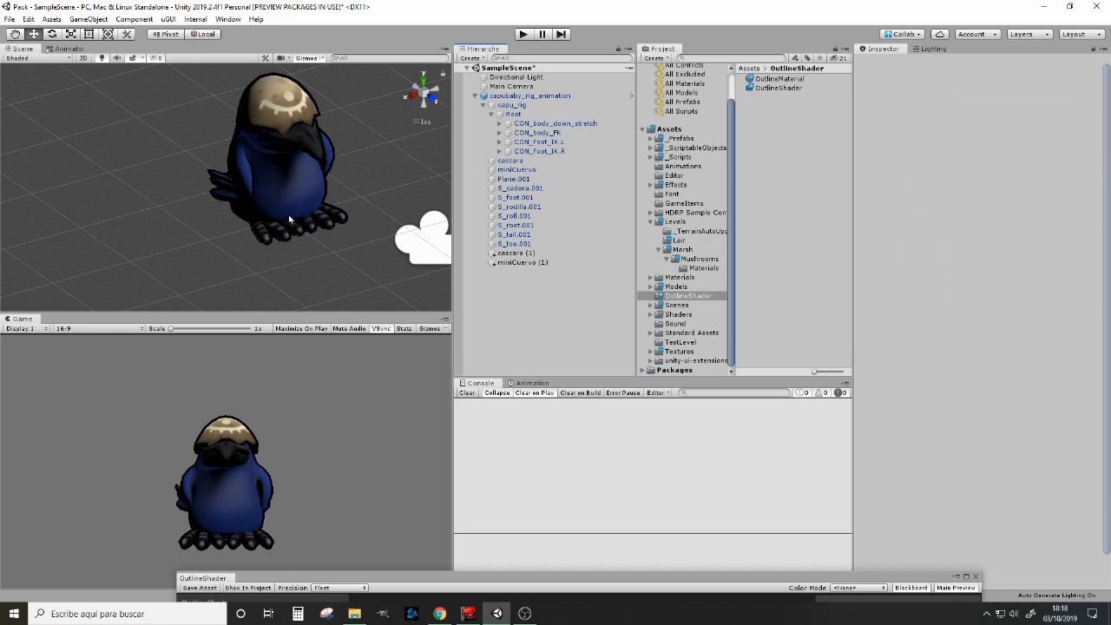
Step: Inspect the outlined crow and bring the OutlineShader graph window into view to review its nodes
middle_drag(290, 219, 124, 275)
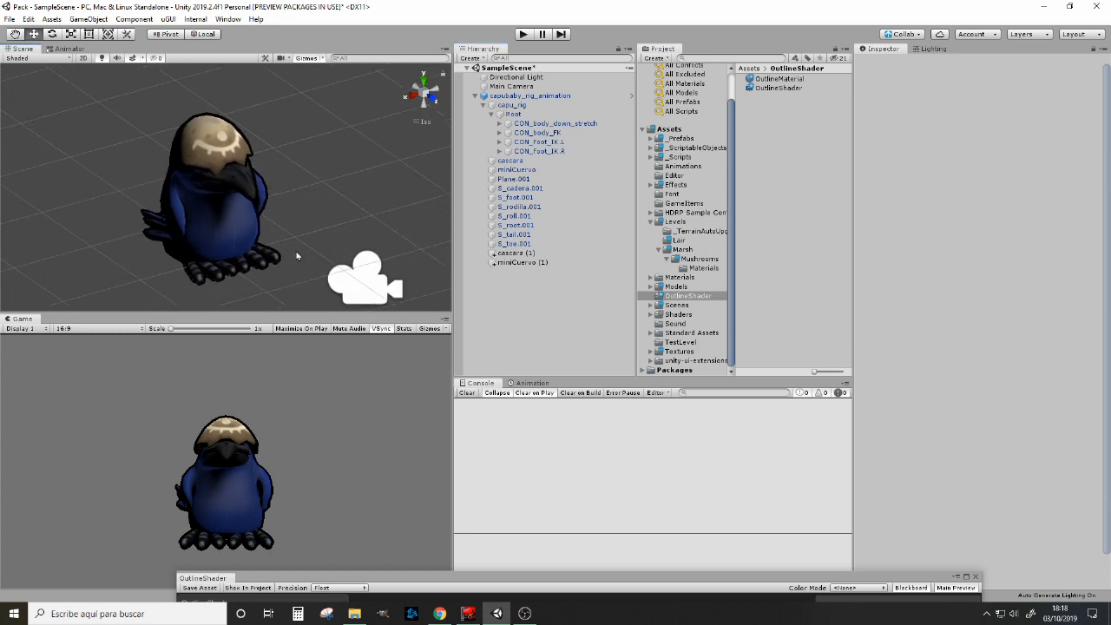
scroll(273, 271, up, 2)
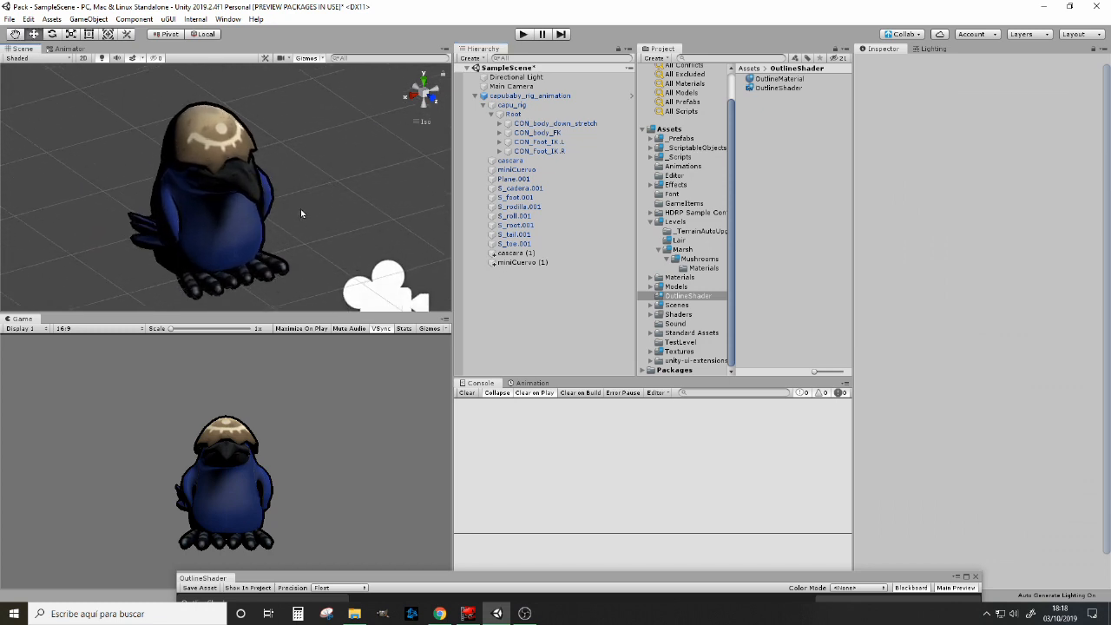
mouse_move(301, 210)
right_down()
mouse_move(37, 202)
mouse_move(313, 215)
right_up()
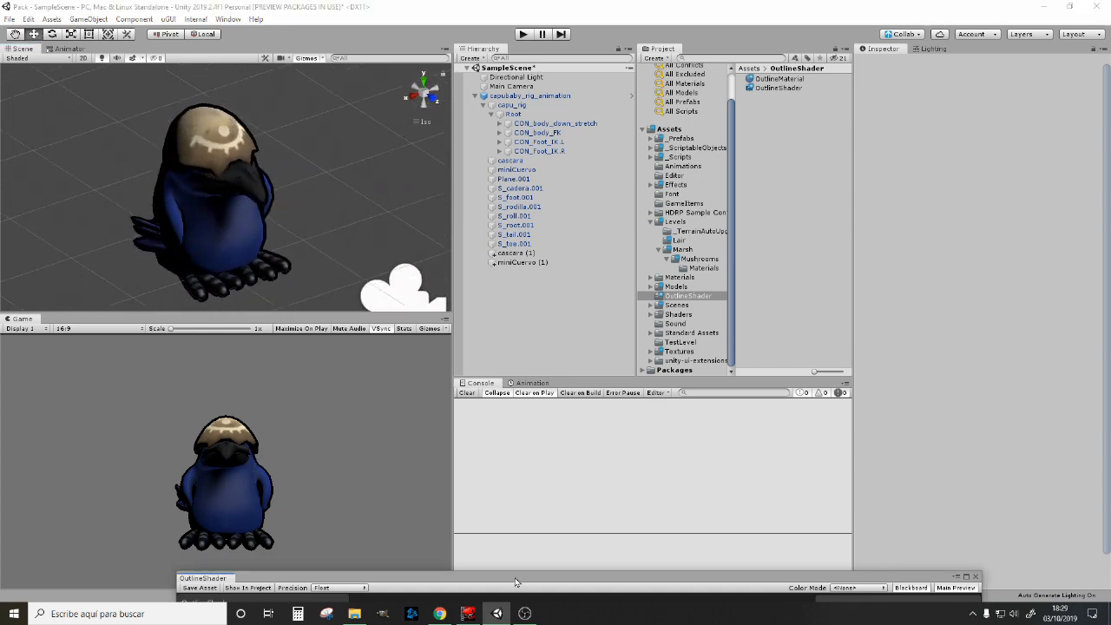
drag(509, 582, 669, 81)
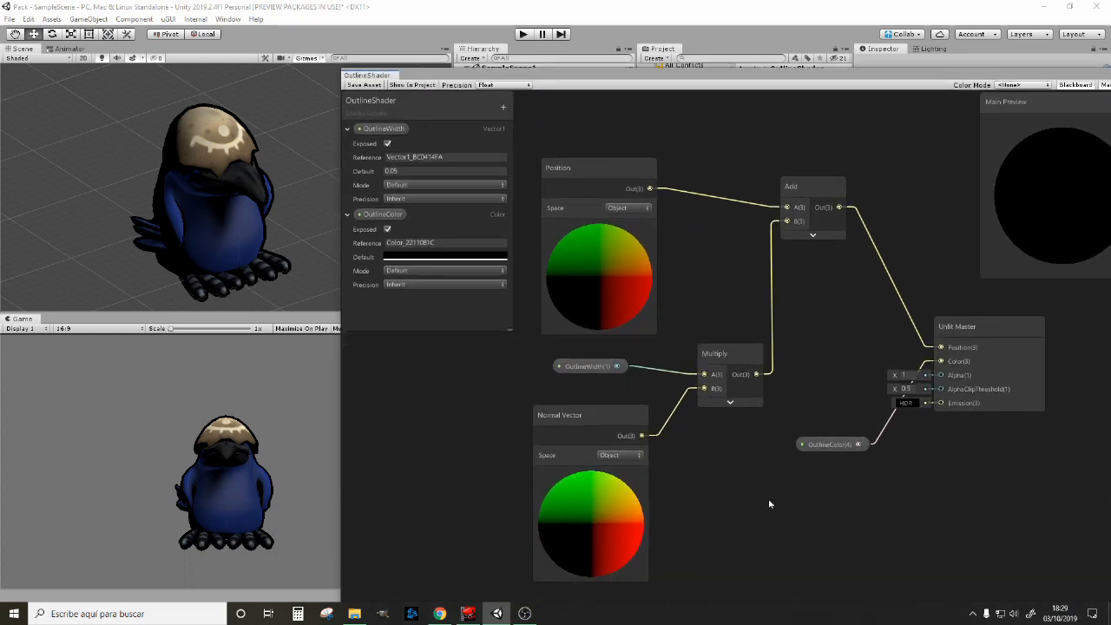